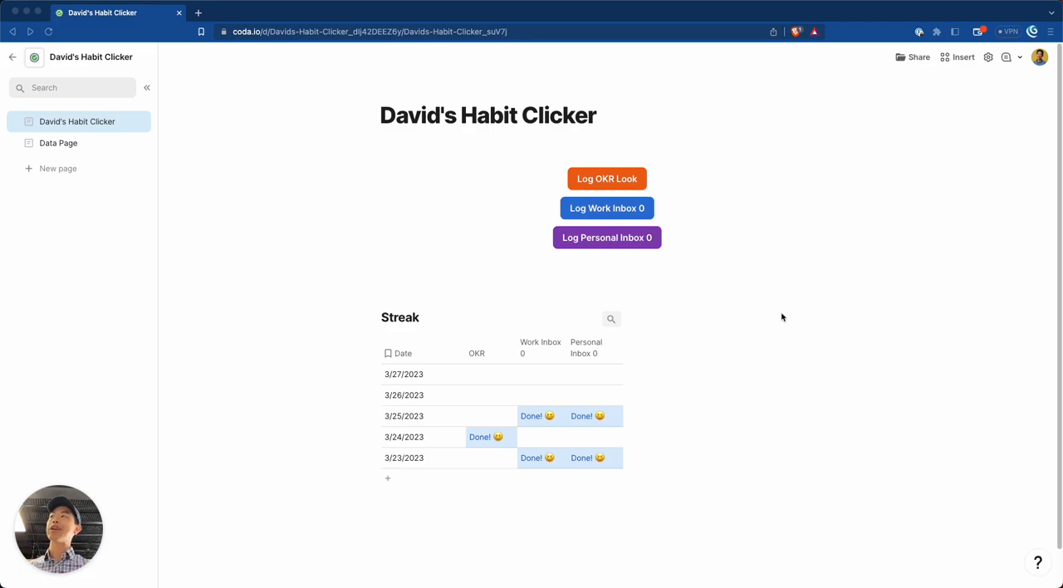
# Examine the dates and habit entries in the Streak table, especially the rows for 3/25/2023 through 3/27/2023.
pyautogui.click(454, 385)
pyautogui.click(418, 378)
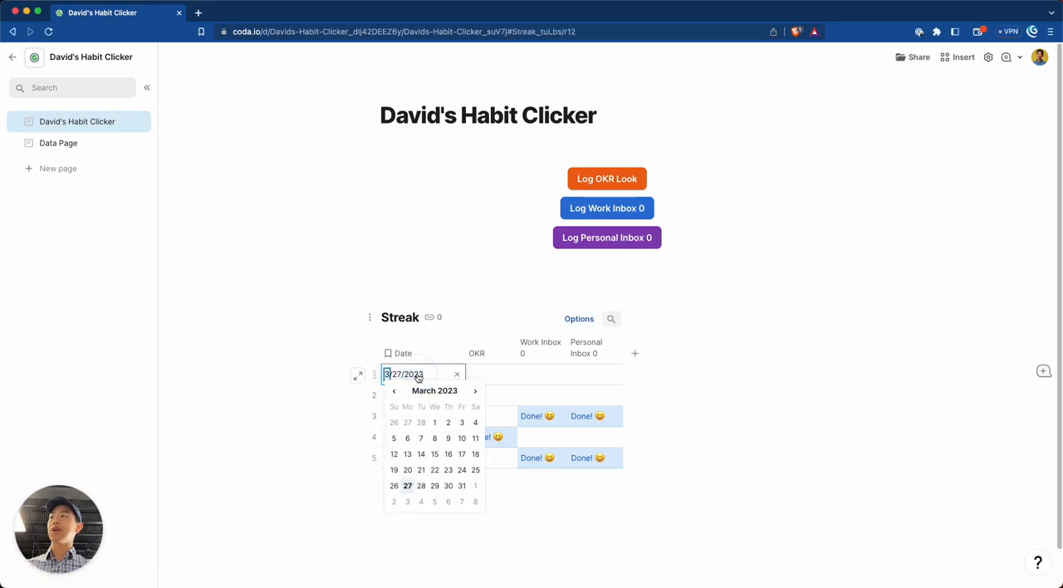
pyautogui.click(498, 395)
pyautogui.doubleClick(420, 396)
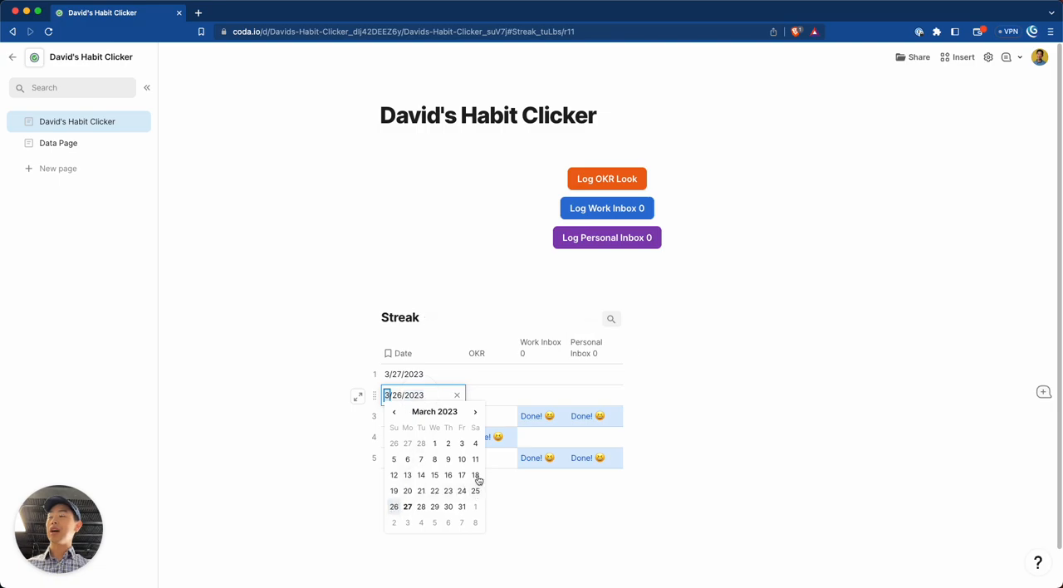
pyautogui.click(498, 399)
pyautogui.moveTo(544, 422); pyautogui.dragTo(590, 422)
pyautogui.click(415, 396)
pyautogui.click(420, 418)
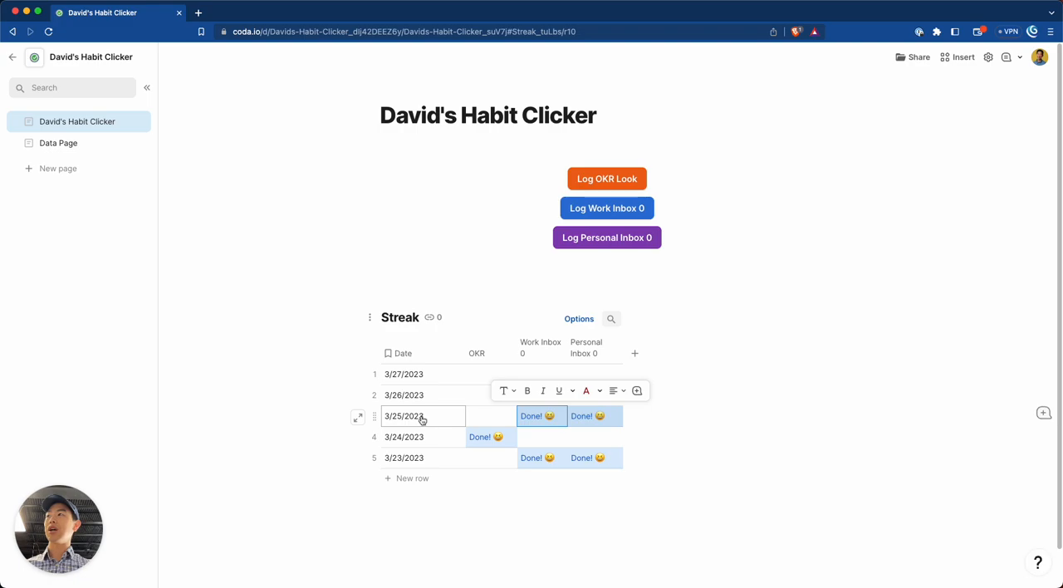
pyautogui.click(422, 420)
pyautogui.moveTo(543, 418); pyautogui.dragTo(547, 401)
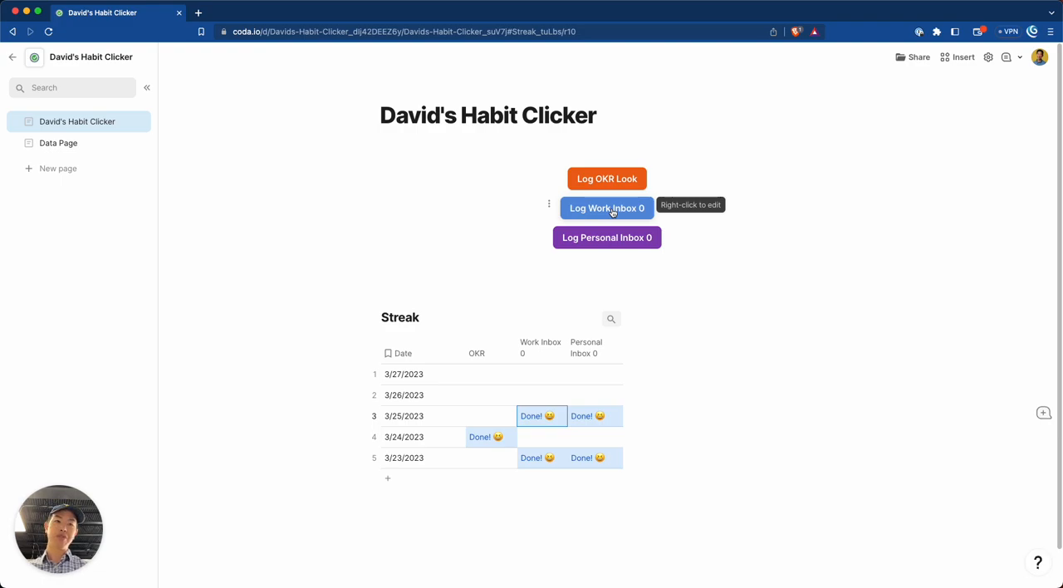
pyautogui.click(428, 401)
pyautogui.click(440, 423)
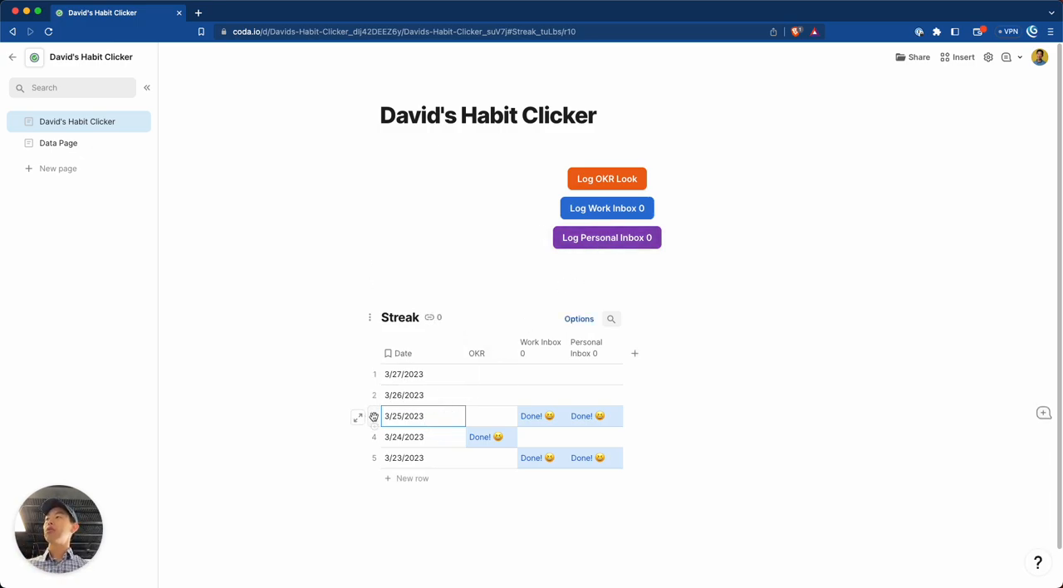
pyautogui.moveTo(462, 417); pyautogui.dragTo(588, 417)
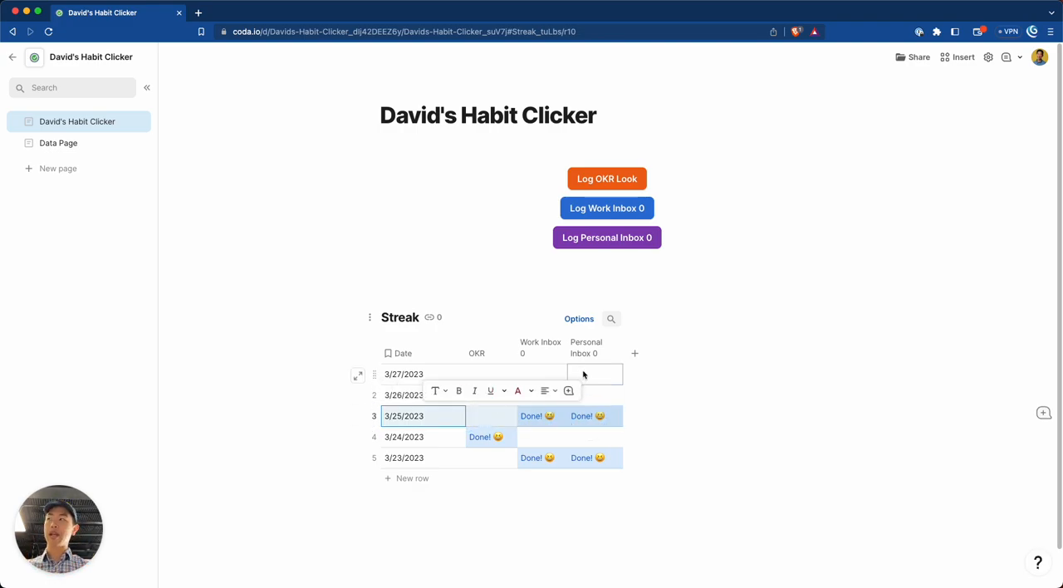
pyautogui.click(460, 419)
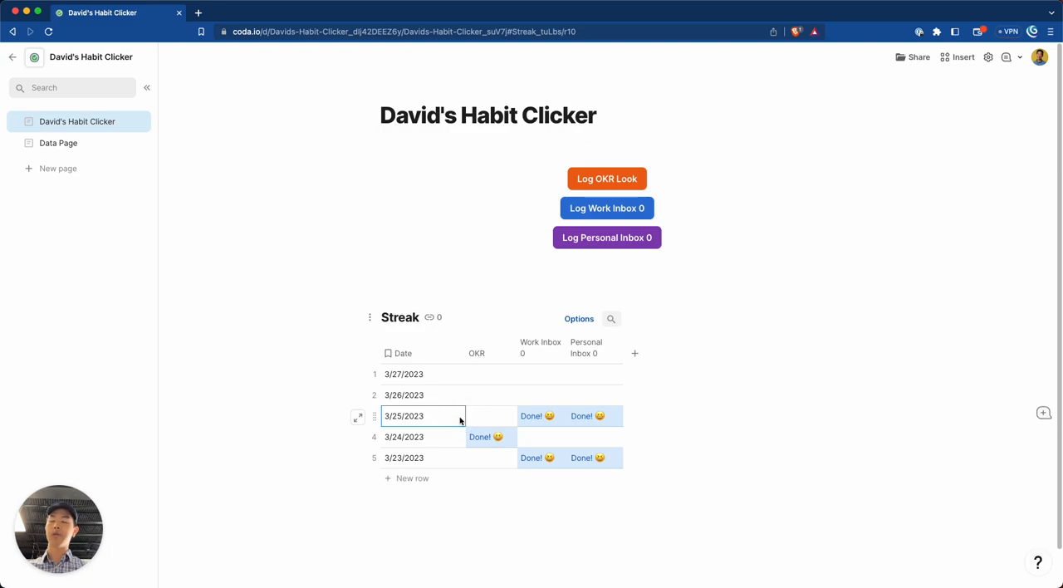
pyautogui.moveTo(457, 407); pyautogui.dragTo(602, 399)
pyautogui.click(503, 404)
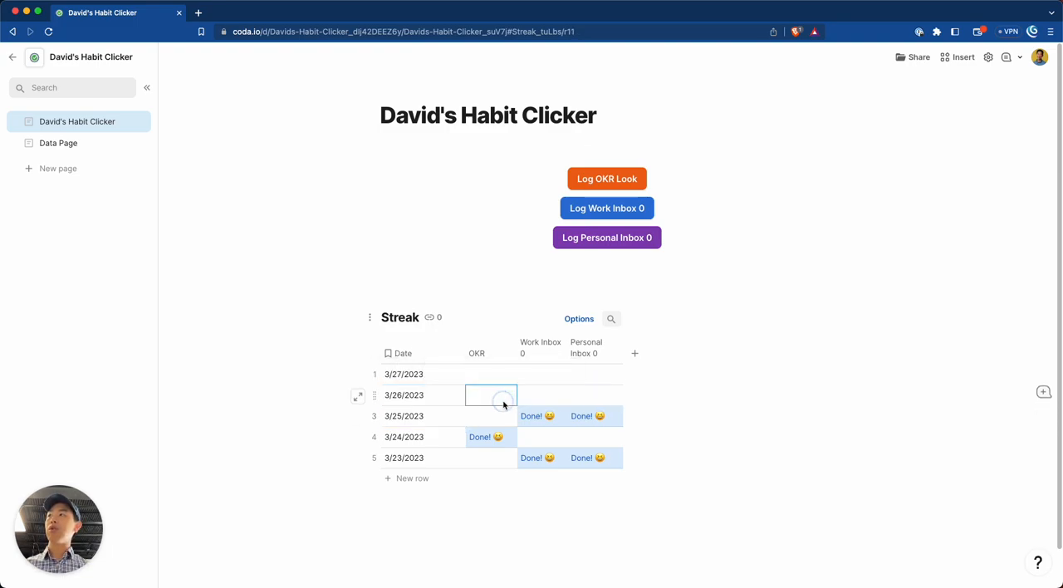
pyautogui.click(449, 396)
pyautogui.click(451, 420)
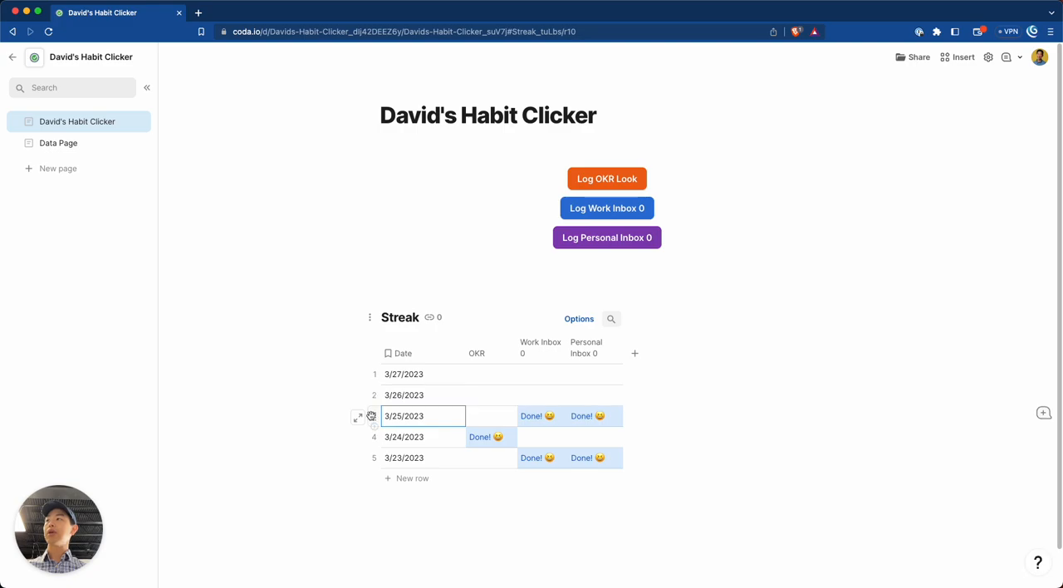
# Open the Streak table's conditional formatting settings and review the existing rules.
pyautogui.click(578, 321)
pyautogui.click(1008, 322)
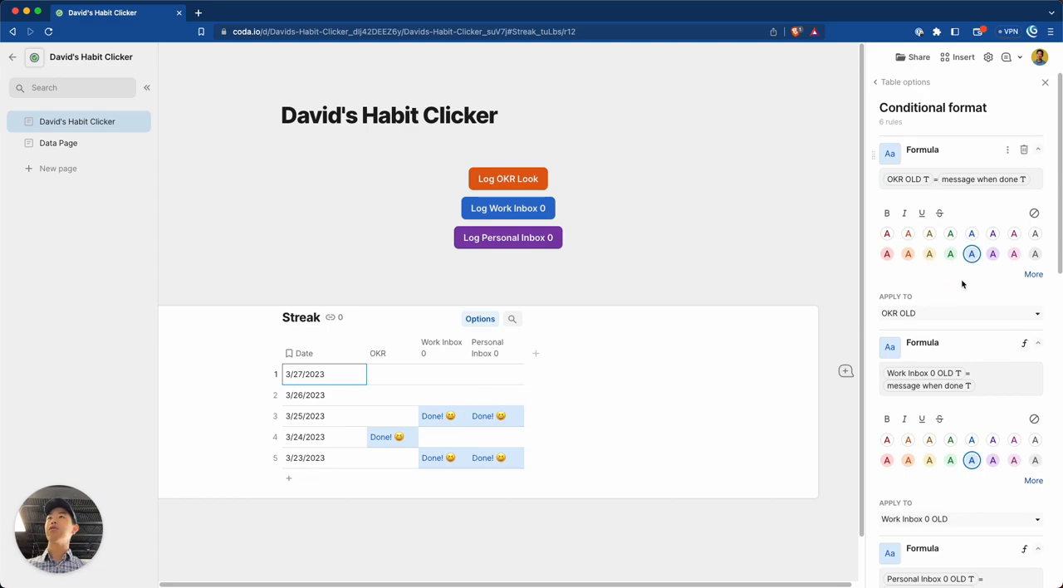
pyautogui.scroll(-5, 955, 315)
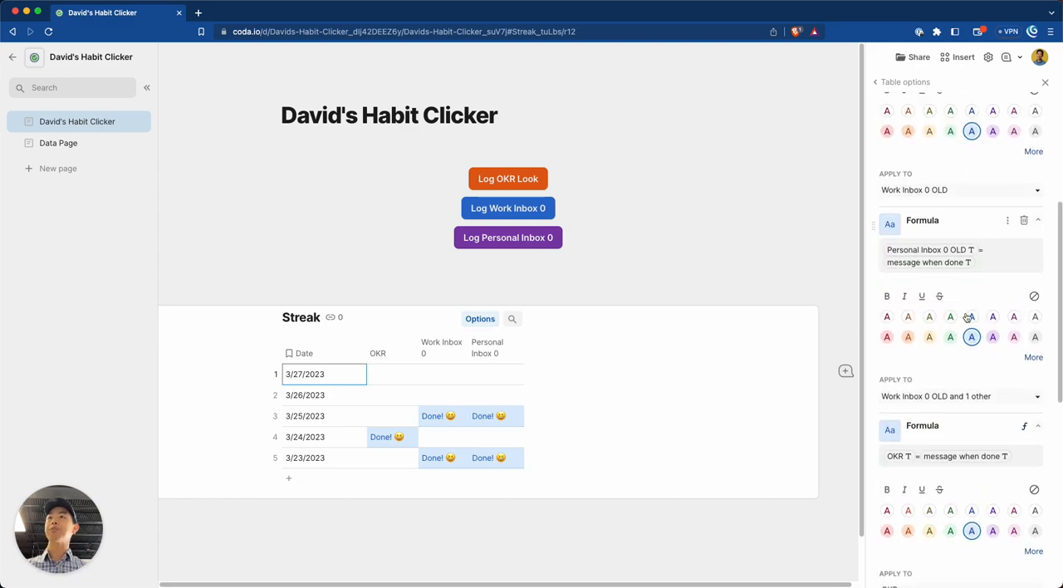
pyautogui.scroll(-2, 1000, 345)
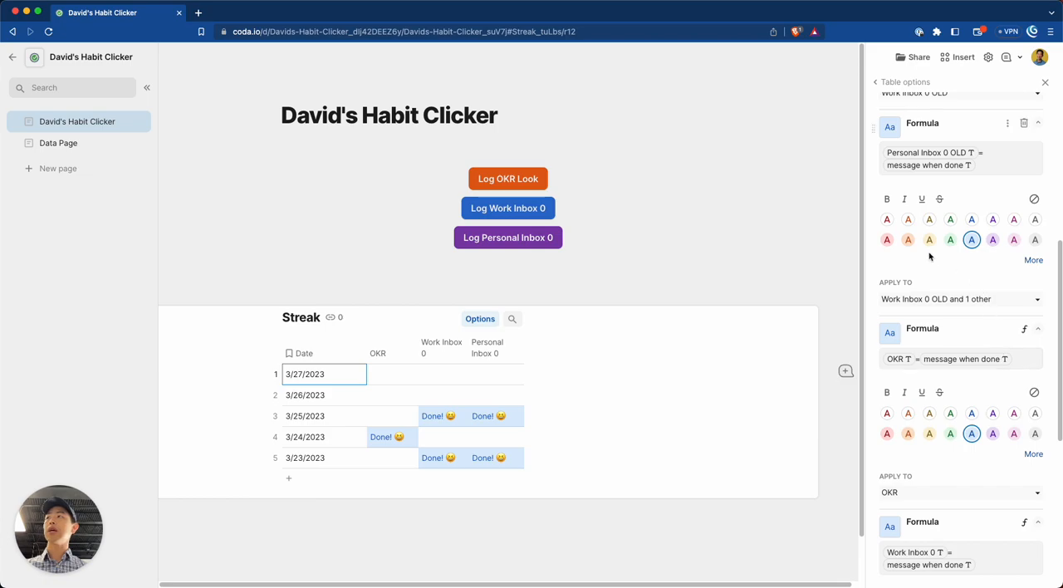
pyautogui.scroll(6, 984, 289)
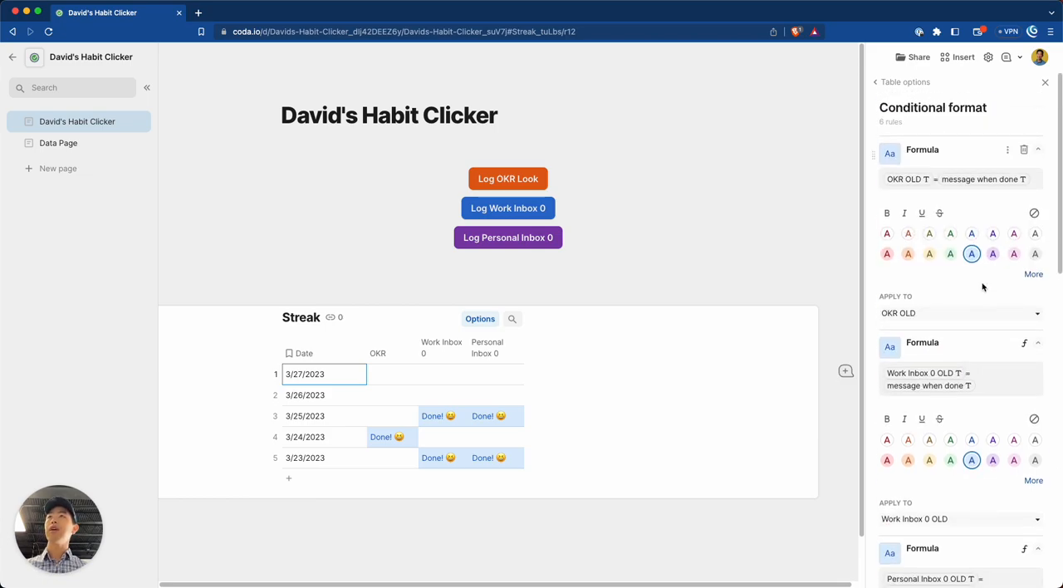
# Collapse all six conditional format rules of the Streak table.
pyautogui.click(1037, 150)
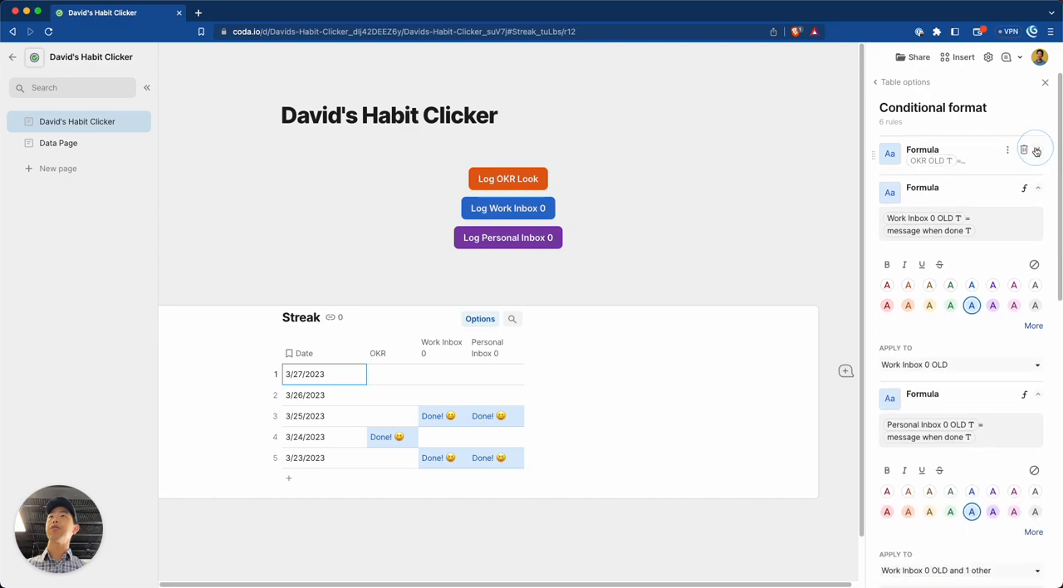
pyautogui.click(1037, 188)
pyautogui.click(1037, 226)
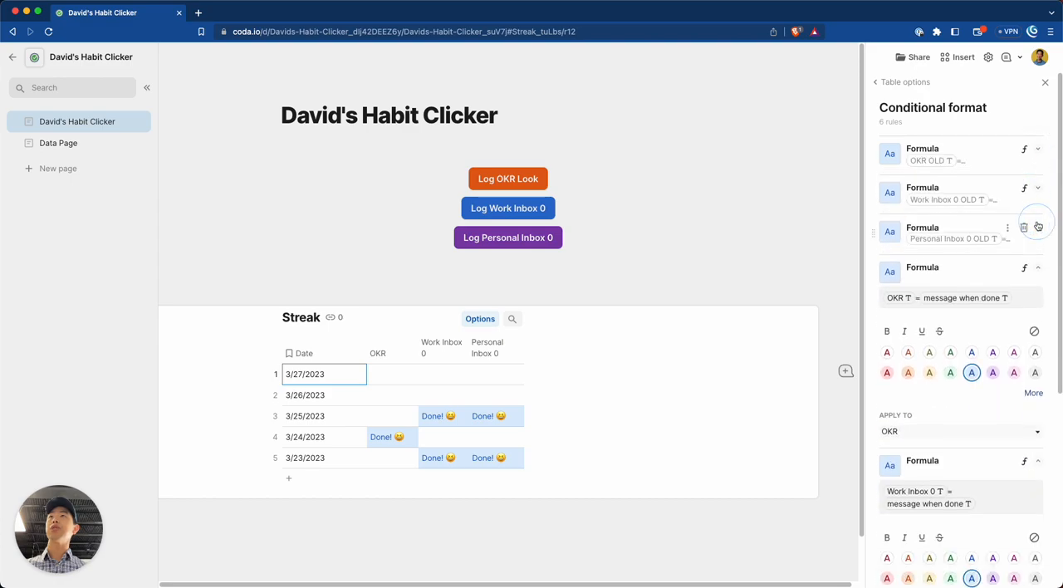
pyautogui.click(1037, 268)
pyautogui.click(1039, 307)
pyautogui.click(1040, 345)
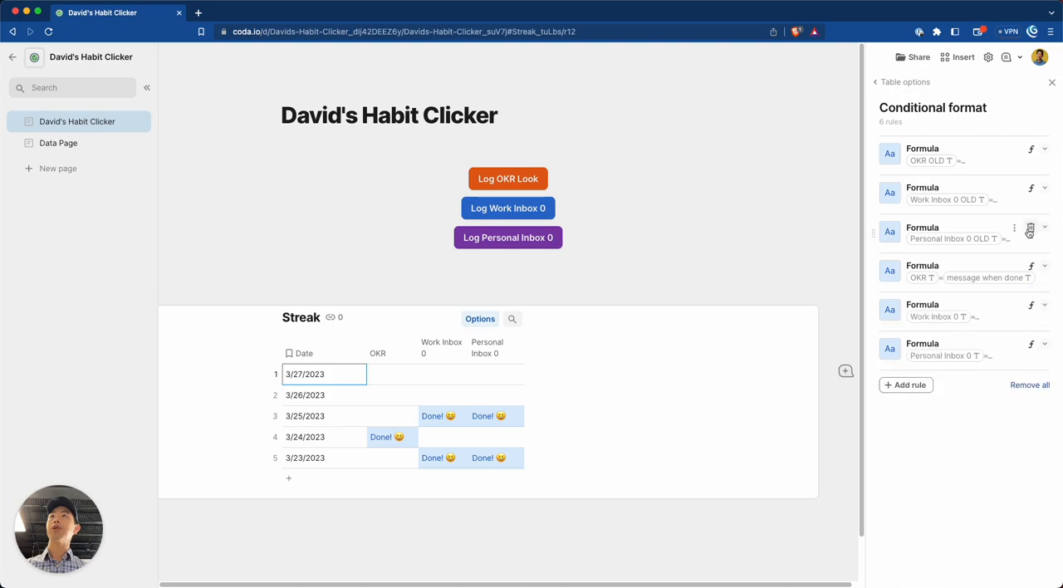
# Delete the conditional format rules based on Personal Inbox 0 OLD, Work Inbox 0 OLD and OKR OLD.
pyautogui.click(1028, 230)
pyautogui.click(1030, 191)
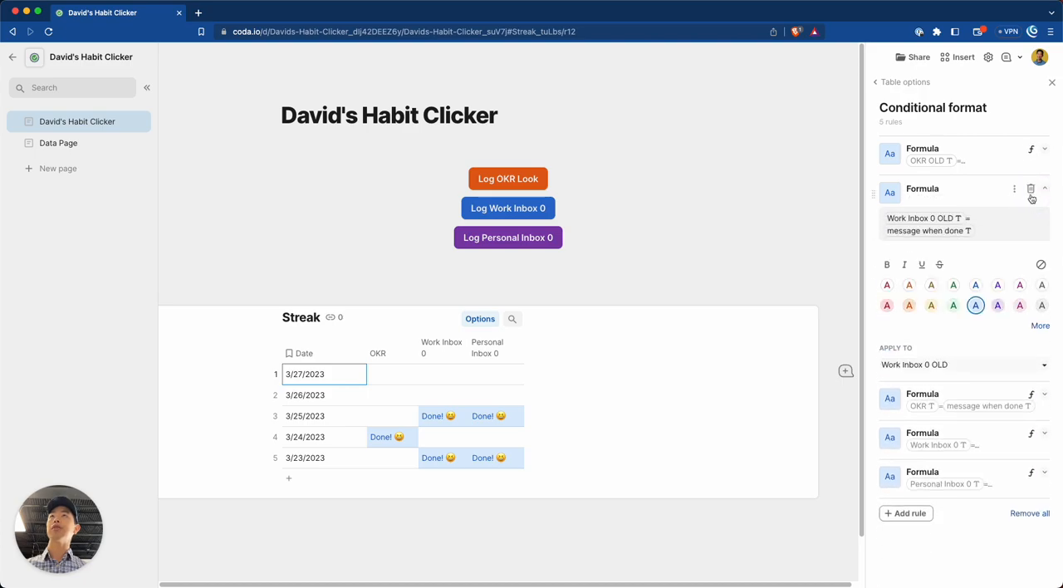
pyautogui.click(1032, 190)
pyautogui.click(1032, 150)
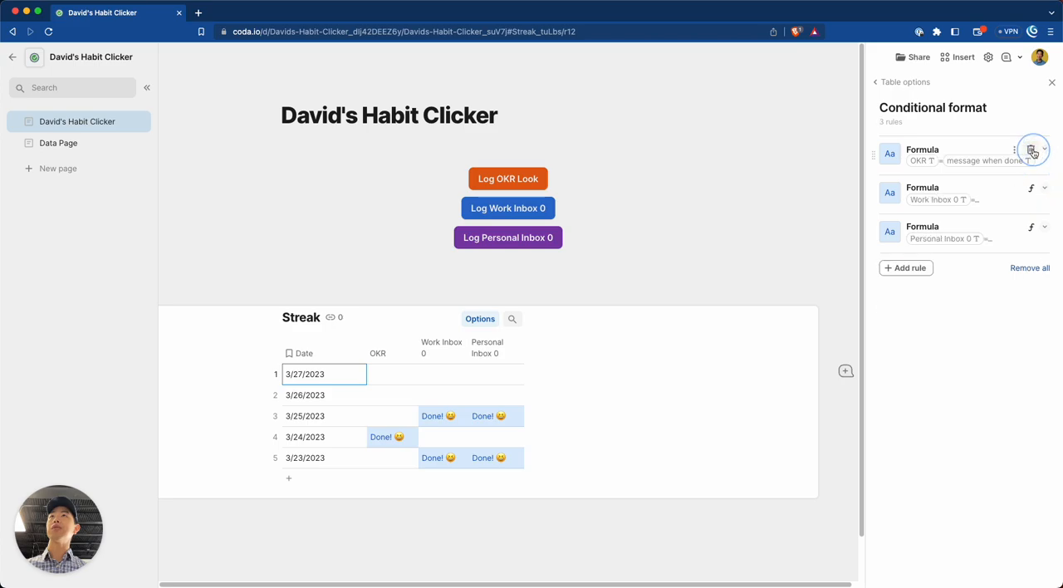
# Add a conditional format rule on the Date column with the condition is equal to Today.
pyautogui.click(920, 269)
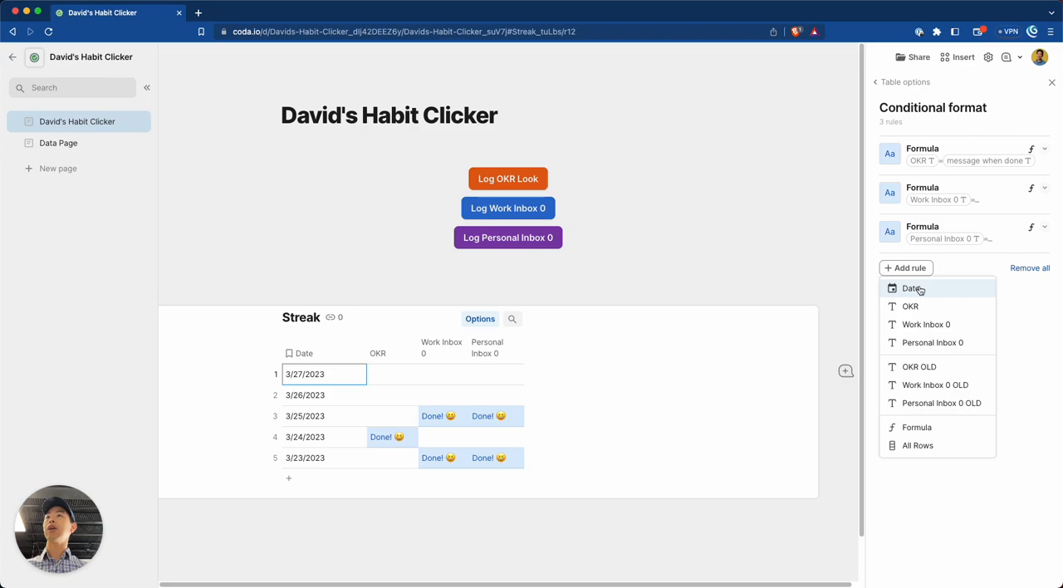
pyautogui.click(920, 289)
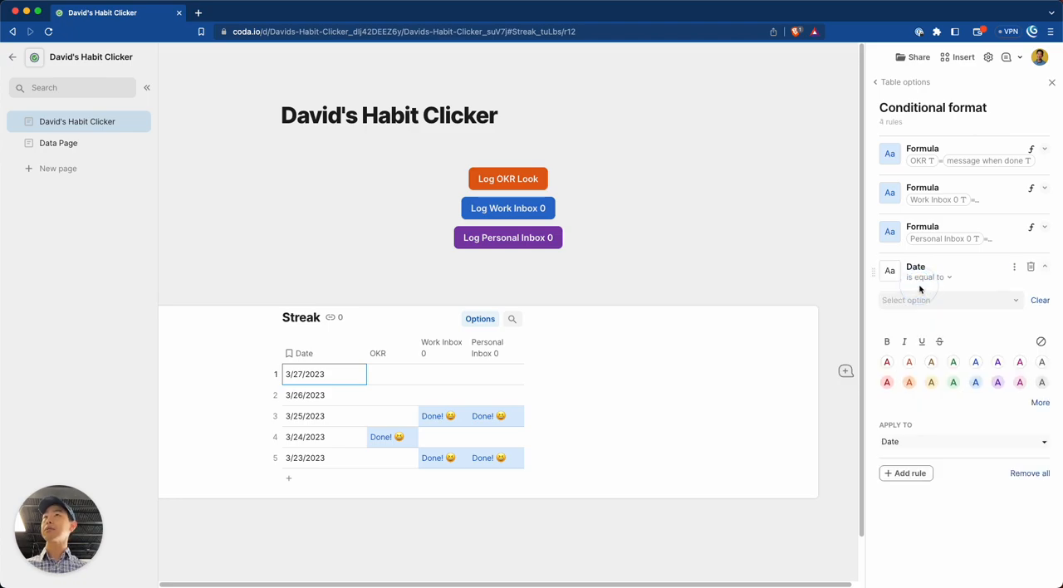
pyautogui.click(920, 299)
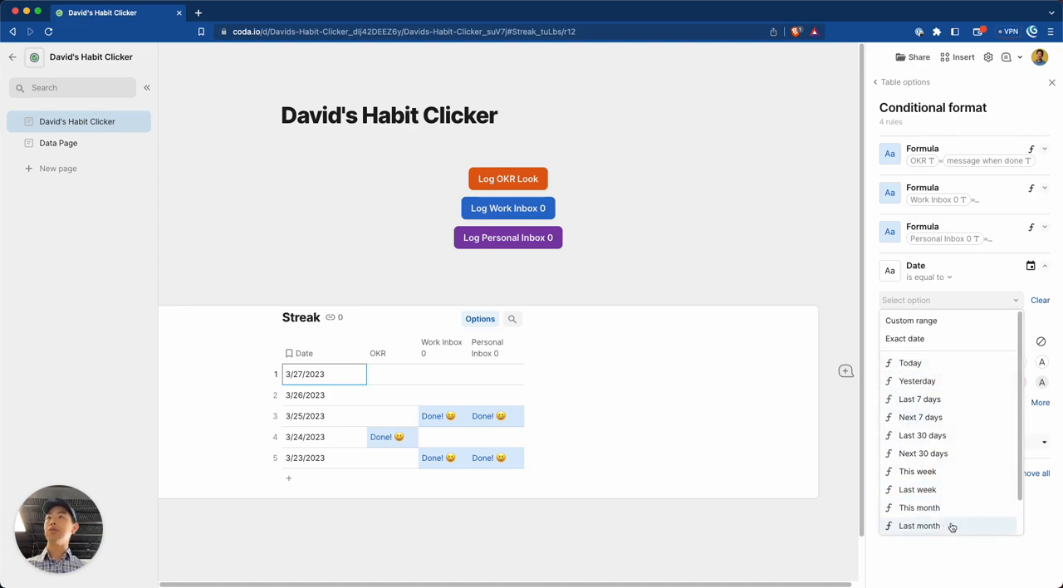
pyautogui.click(953, 366)
pyautogui.click(1002, 304)
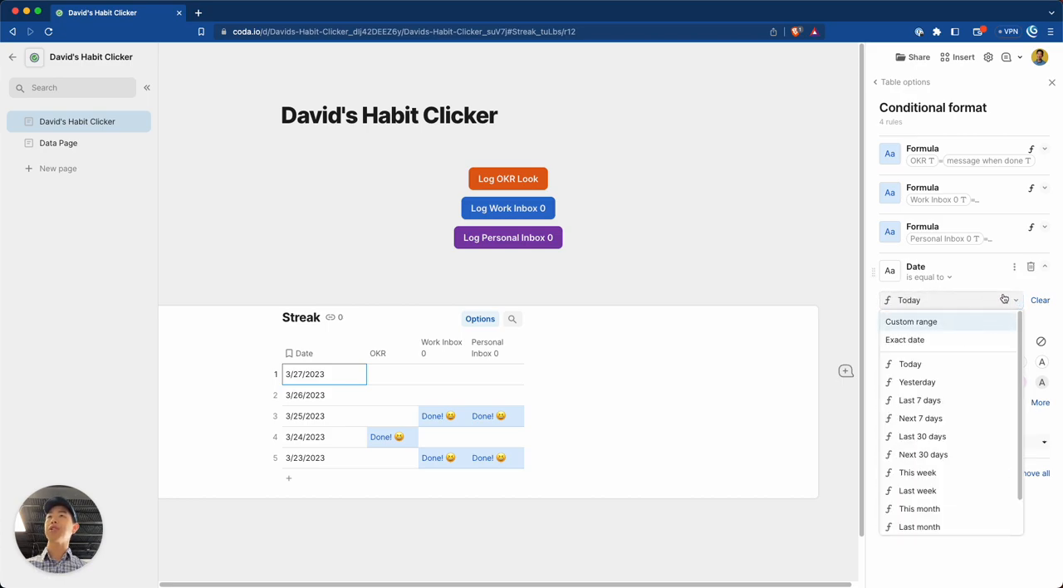
pyautogui.click(1004, 302)
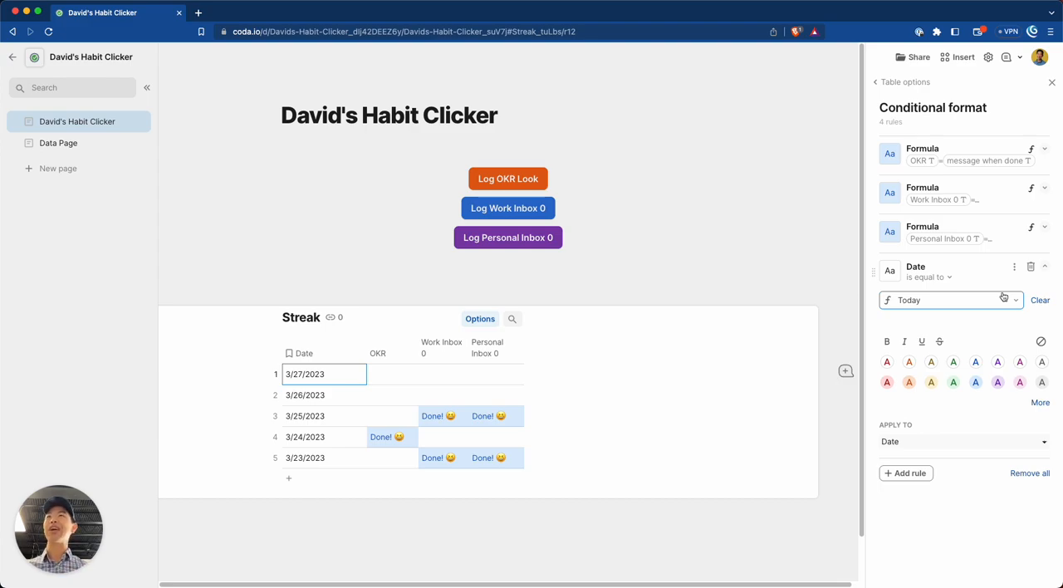
# Convert the new Date rule to a custom formula and clear its entire condition.
pyautogui.click(1013, 271)
pyautogui.click(985, 306)
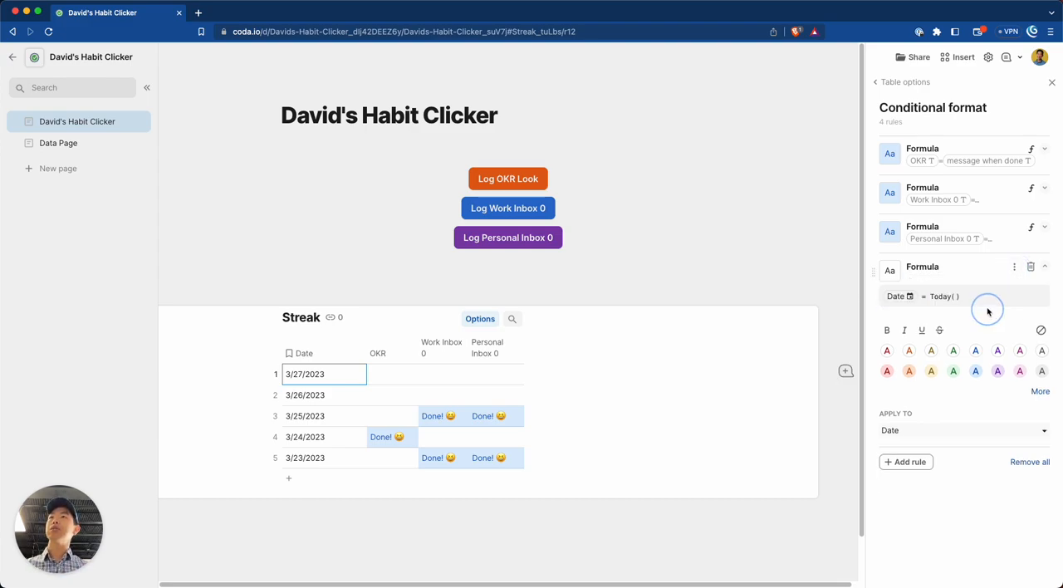
pyautogui.click(981, 299)
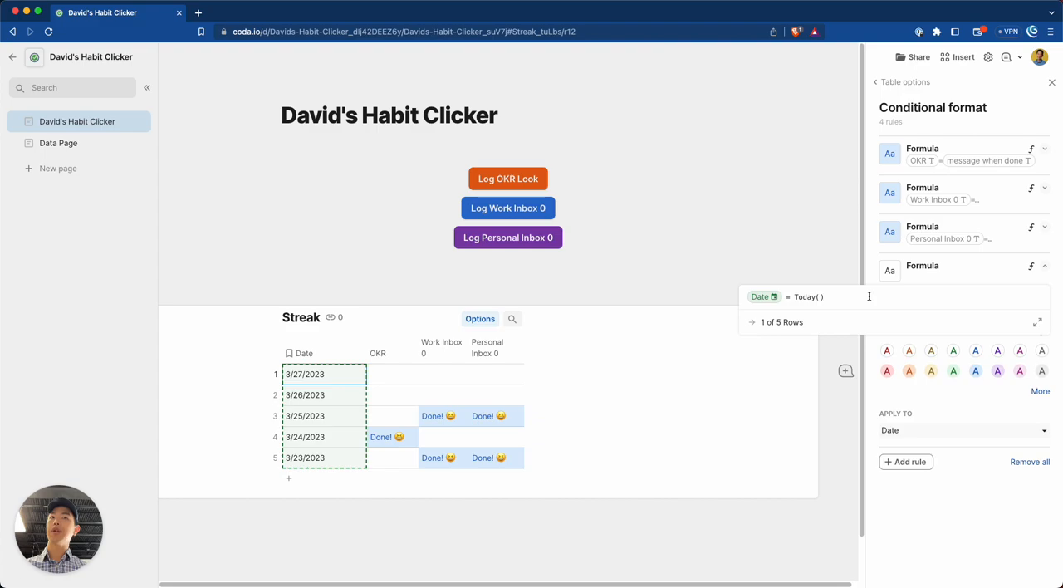
pyautogui.click(784, 297)
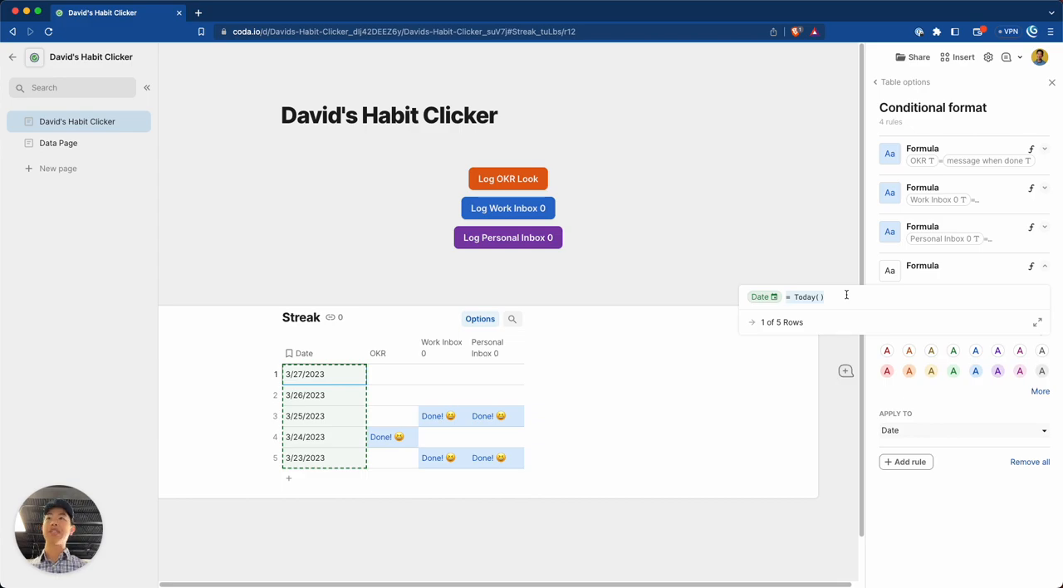
pyautogui.click(884, 303)
pyautogui.press('shift+super+Left')
pyautogui.press('BackSpace')
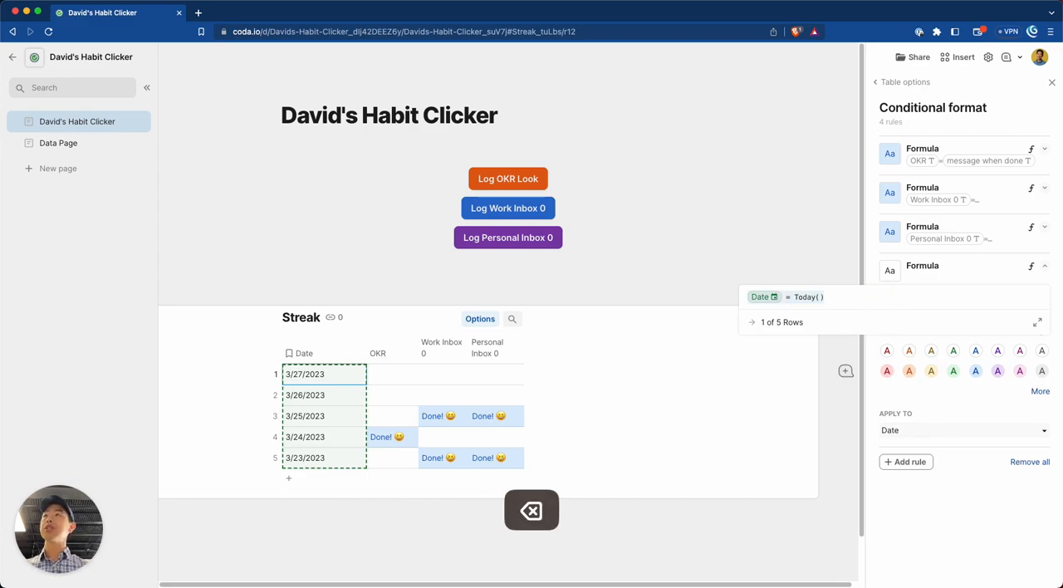
pyautogui.press('BackSpace')
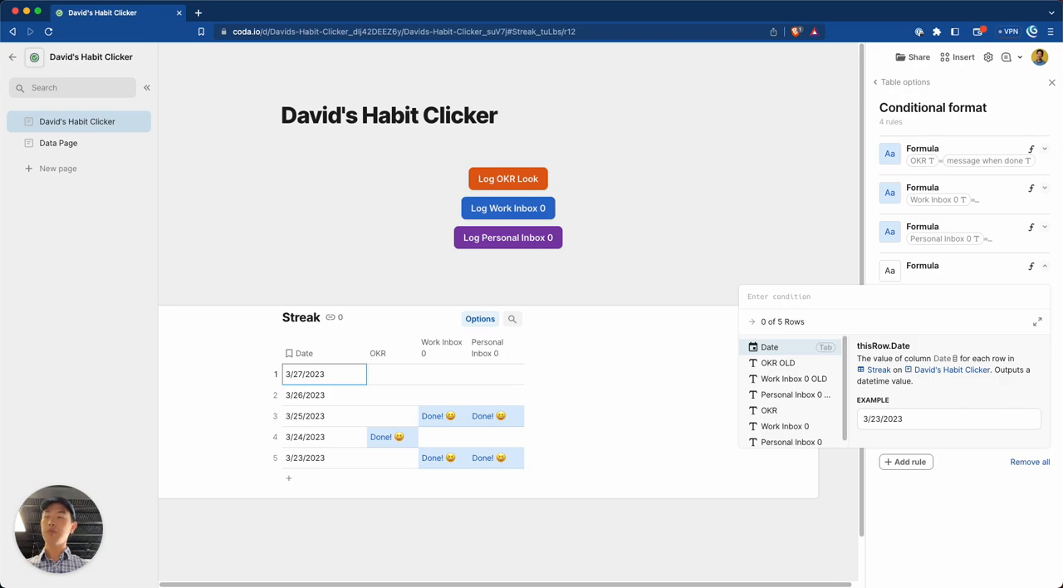
# Enter a reference to the Date column in the rule's formula and browse the suggested comparison operators.
pyautogui.write('date= Value')
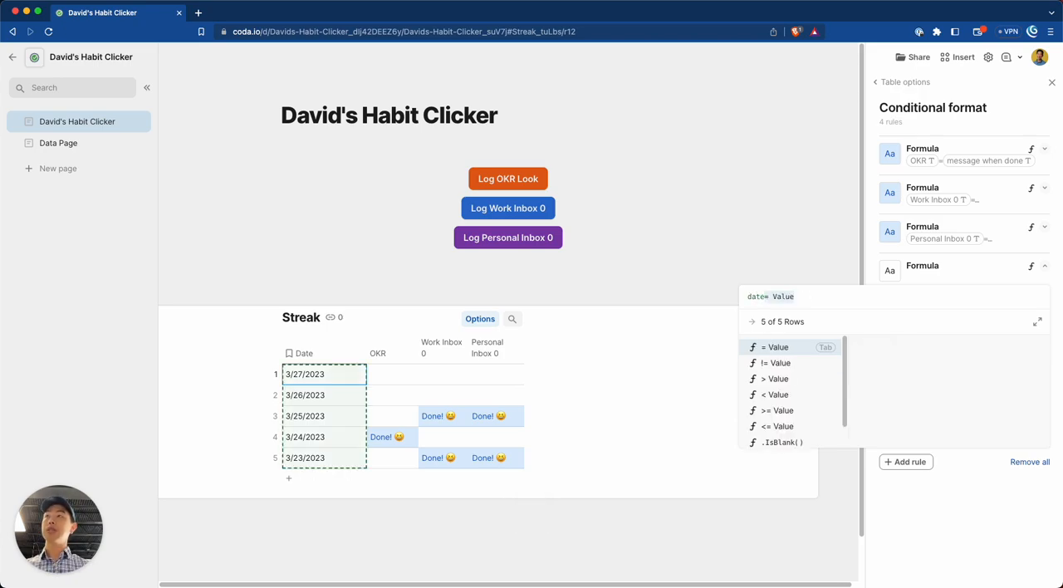
pyautogui.press('Down')
pyautogui.press('Down')
pyautogui.press('Down')
pyautogui.press('Down')
pyautogui.press('Down')
pyautogui.press('Down')
pyautogui.press('Down')
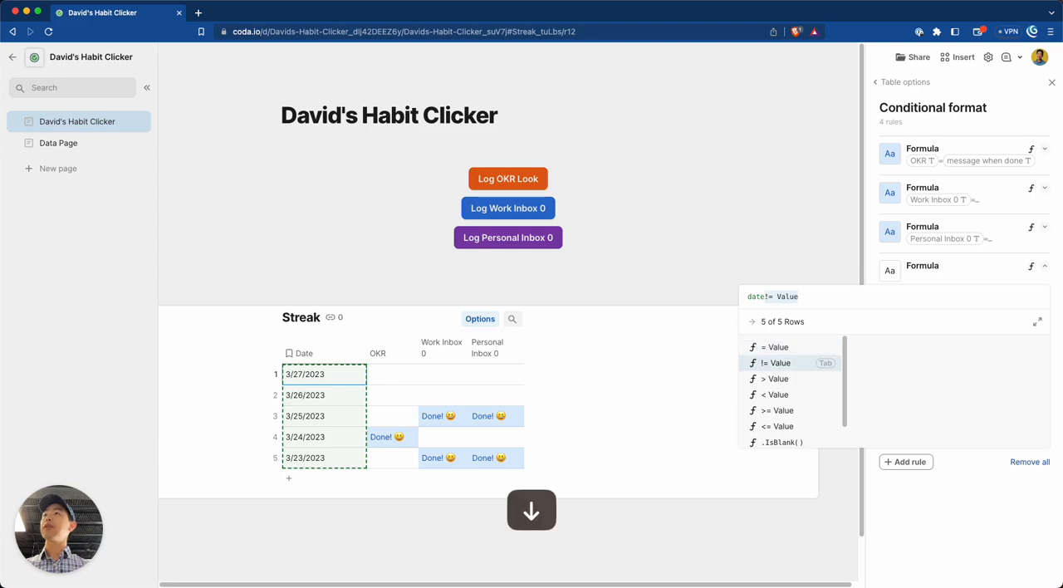
pyautogui.press('super+a')
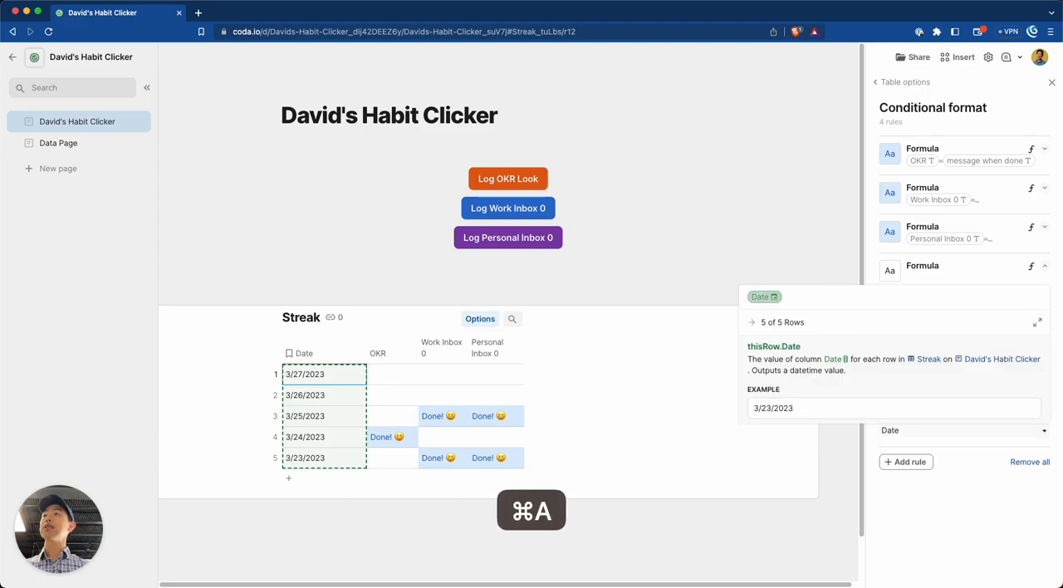
# Insert ToDate("2023/03/25") before the Date reference in the new rule's formula.
pyautogui.press('super+Left')
pyautogui.press('Left')
pyautogui.write('todate')
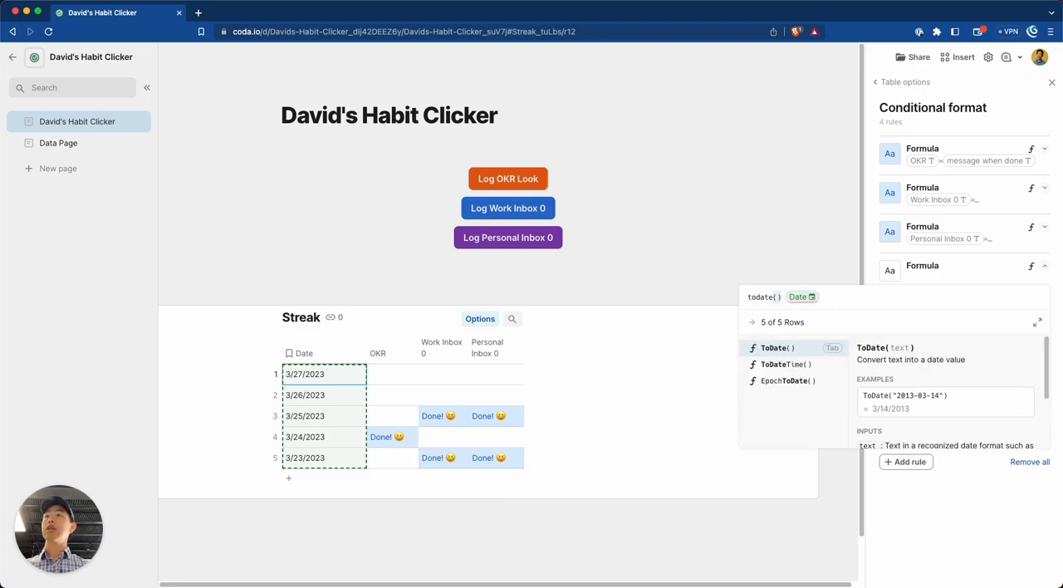
pyautogui.press('Left')
pyautogui.press('Right')
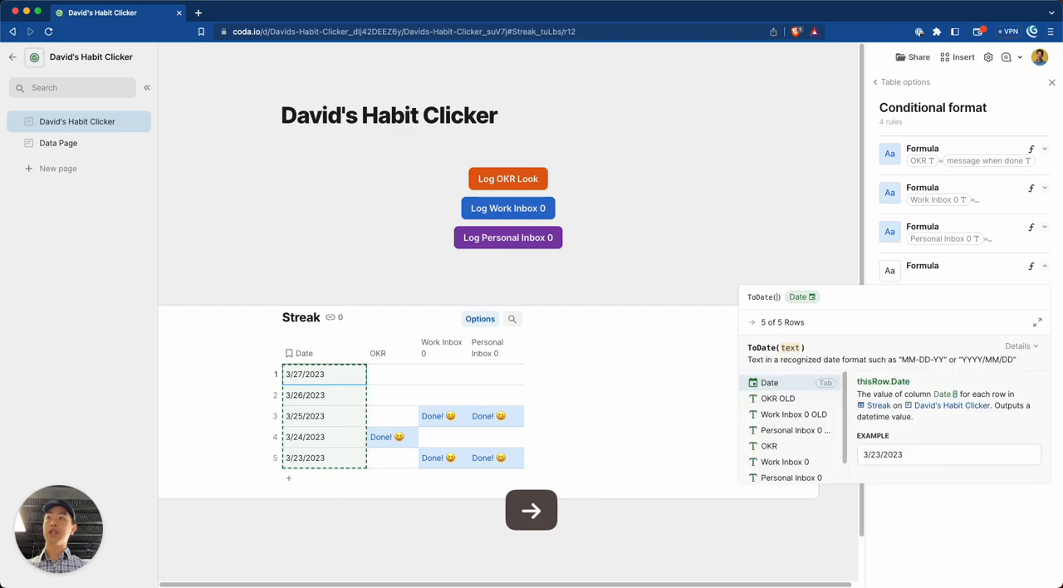
pyautogui.write('"')
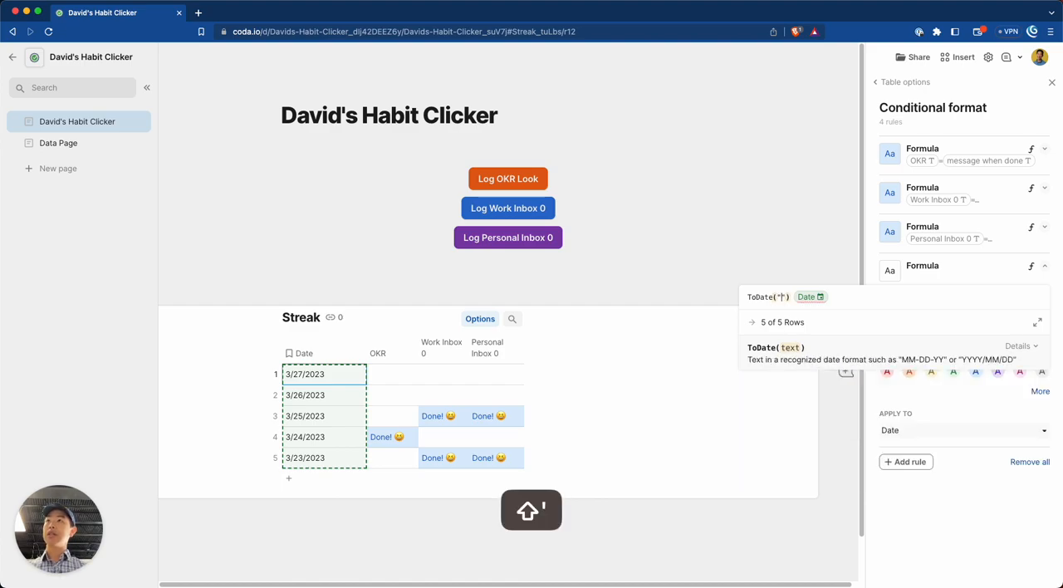
pyautogui.press('BackSpace')
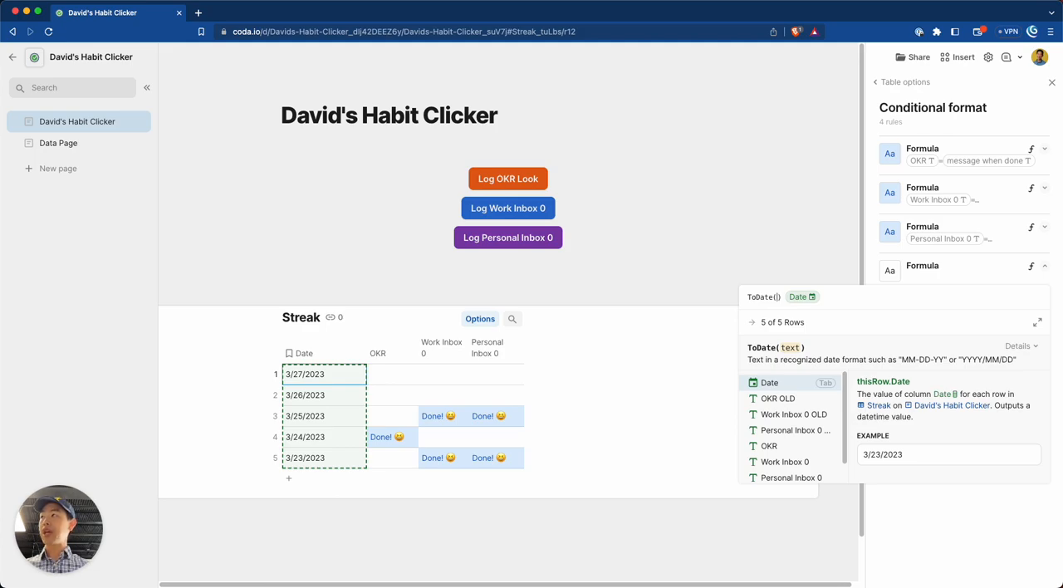
pyautogui.write('"')
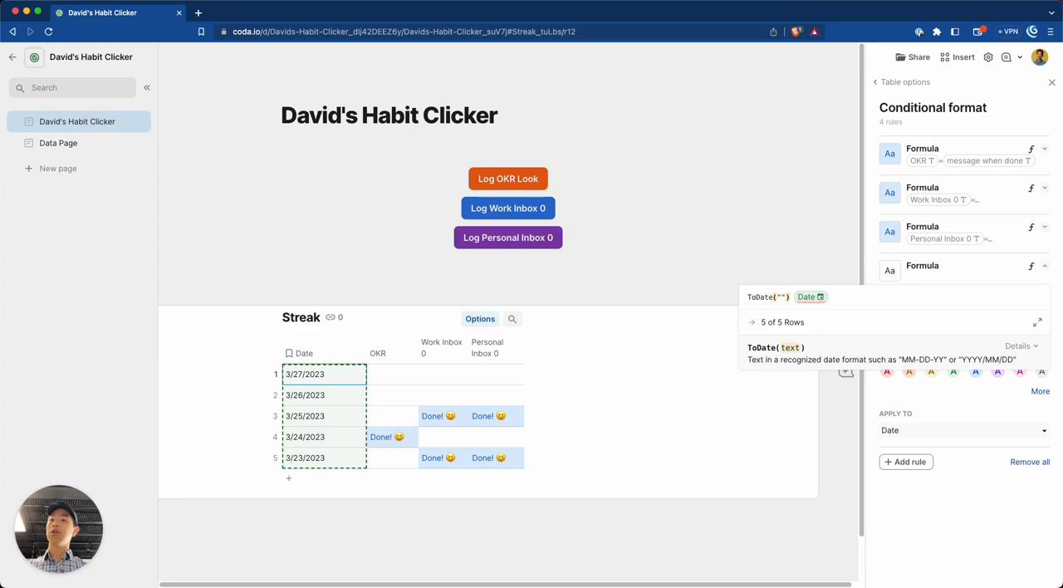
pyautogui.write('2023/03/25')
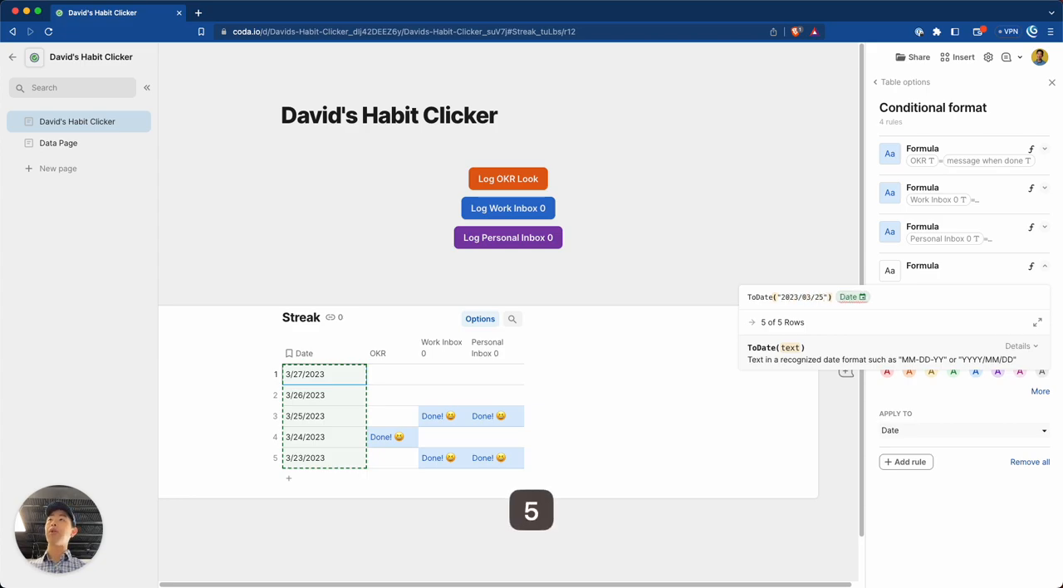
# Rearrange the rule's formula so that it subtracts the fixed date from the Date column: Date - ToDate("2023/03/25").
pyautogui.press('Right')
pyautogui.press('Right')
pyautogui.press('Left')
pyautogui.press('Right')
pyautogui.hotkey('shift', 'Right')
pyautogui.press('super+x')
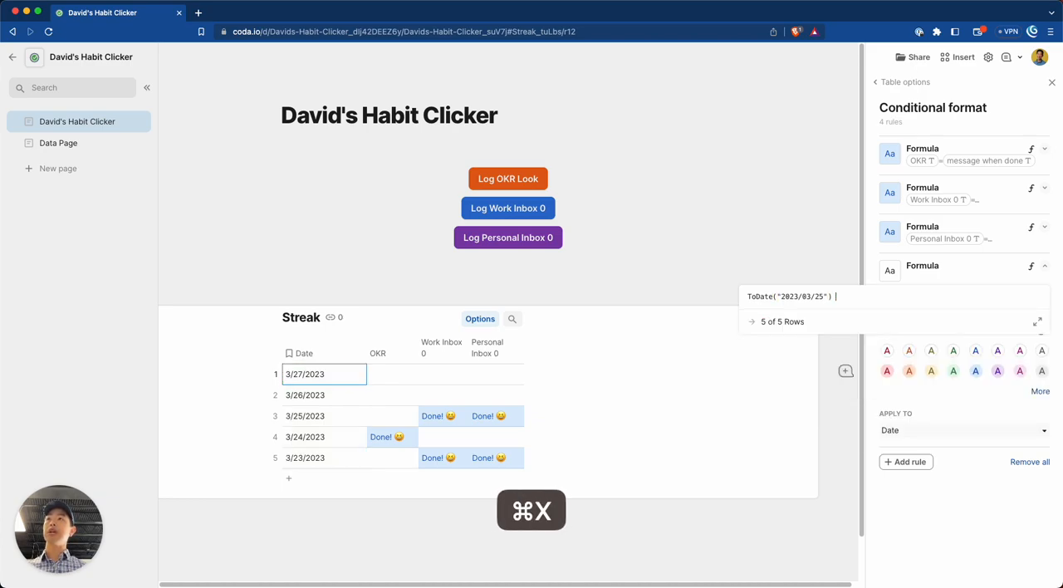
pyautogui.press('super+Left')
pyautogui.press('super+v')
pyautogui.write('-')
pyautogui.press('super+Right')
pyautogui.press('Right')
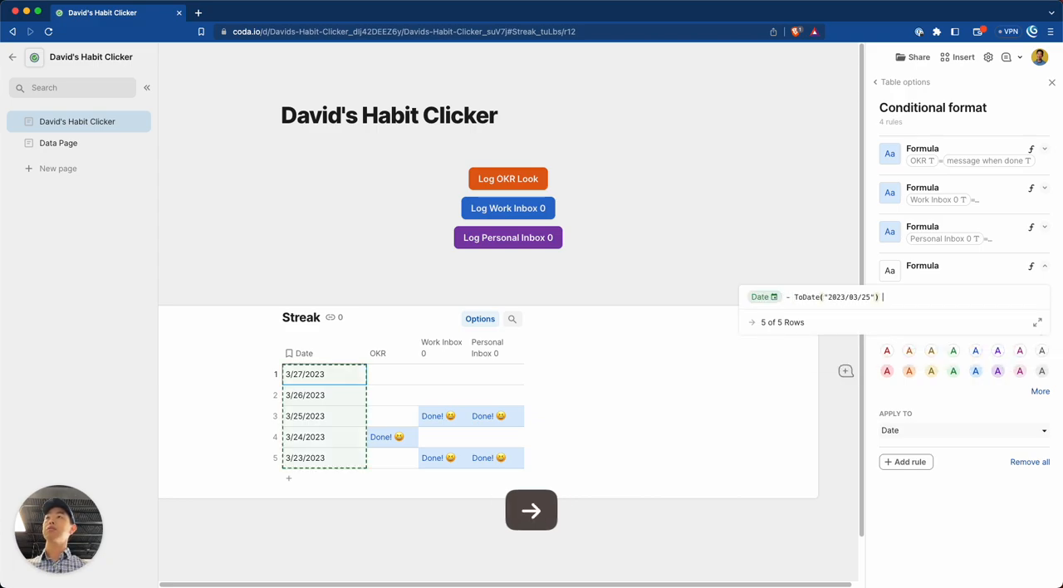
pyautogui.press('BackSpace')
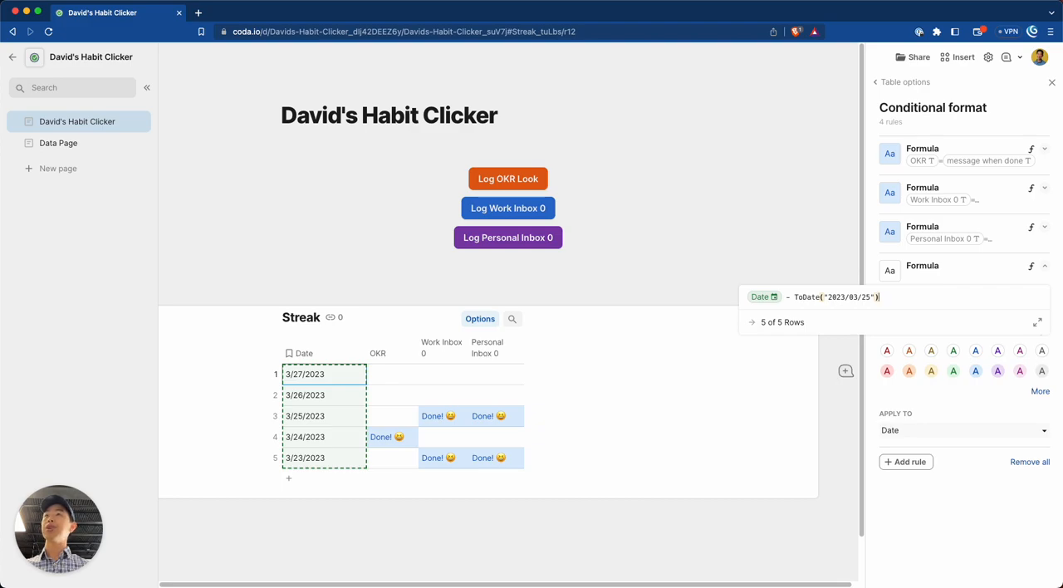
# Add a new column after Personal Inbox 0 in the Streak table and cut the entire formula out of the Date rule.
pyautogui.press('super+a')
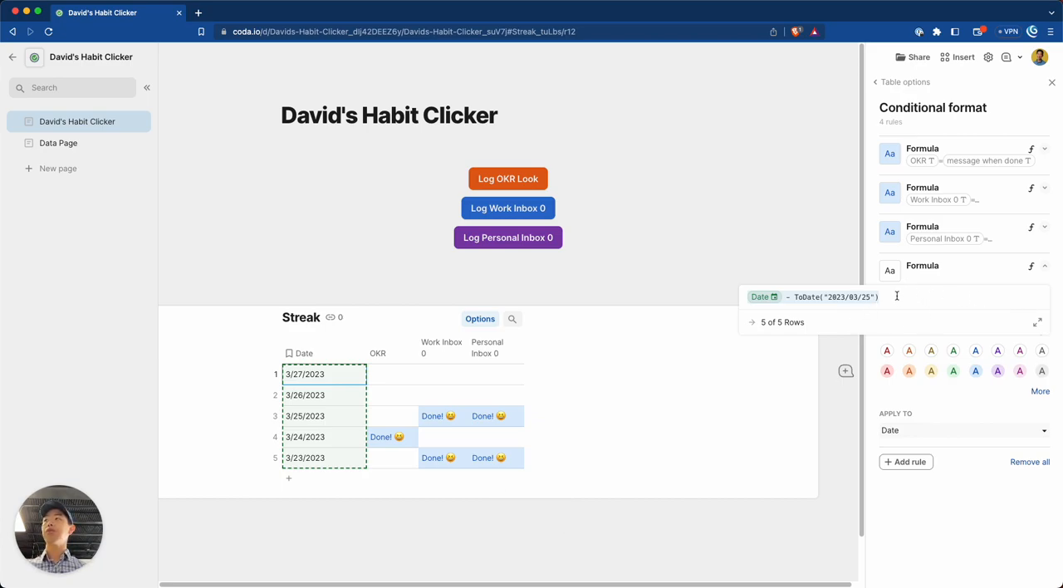
pyautogui.press('super')
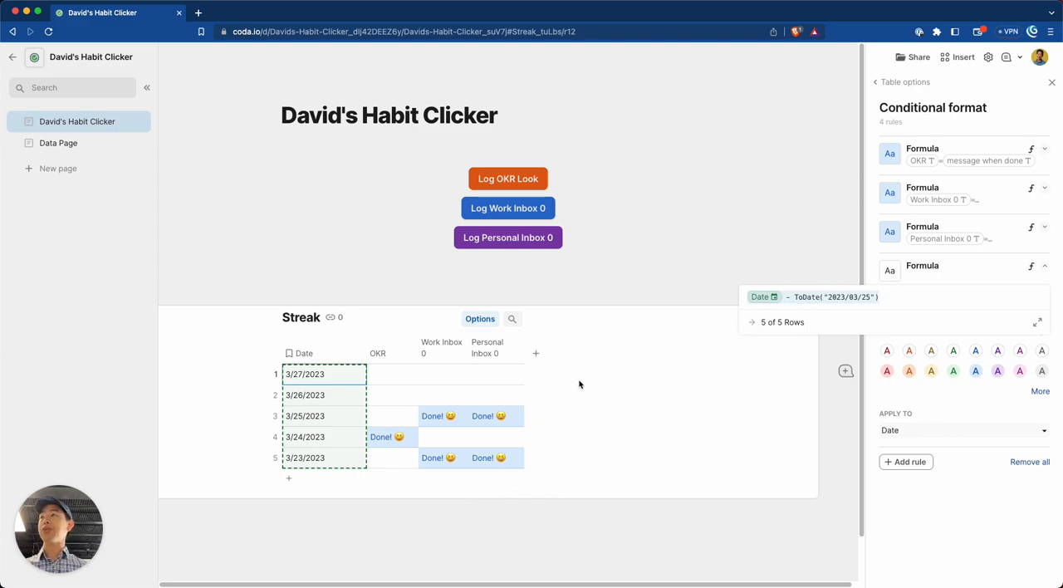
pyautogui.click(535, 353)
pyautogui.click(944, 294)
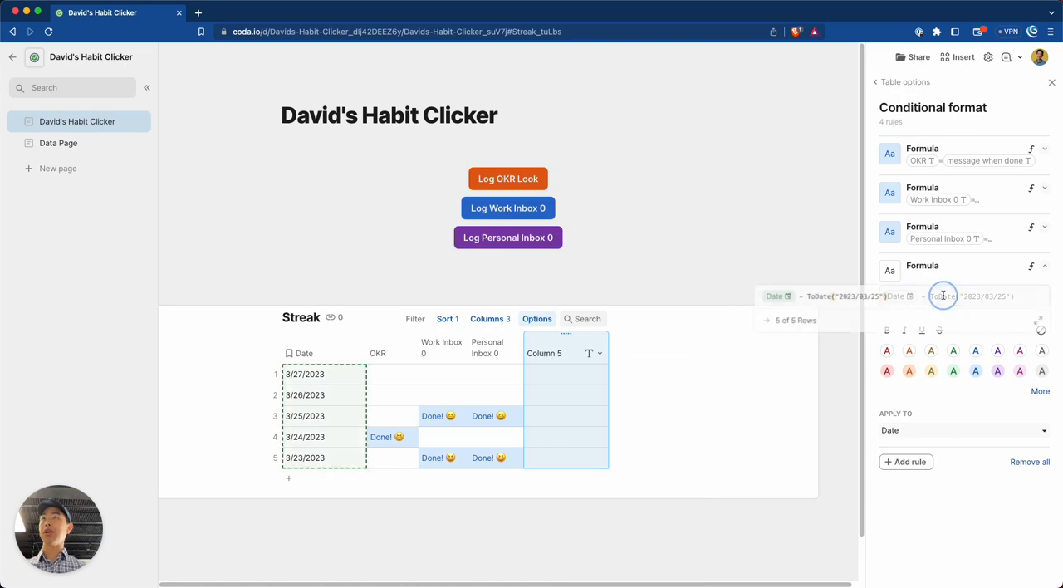
pyautogui.press('super+a')
pyautogui.press('super+x')
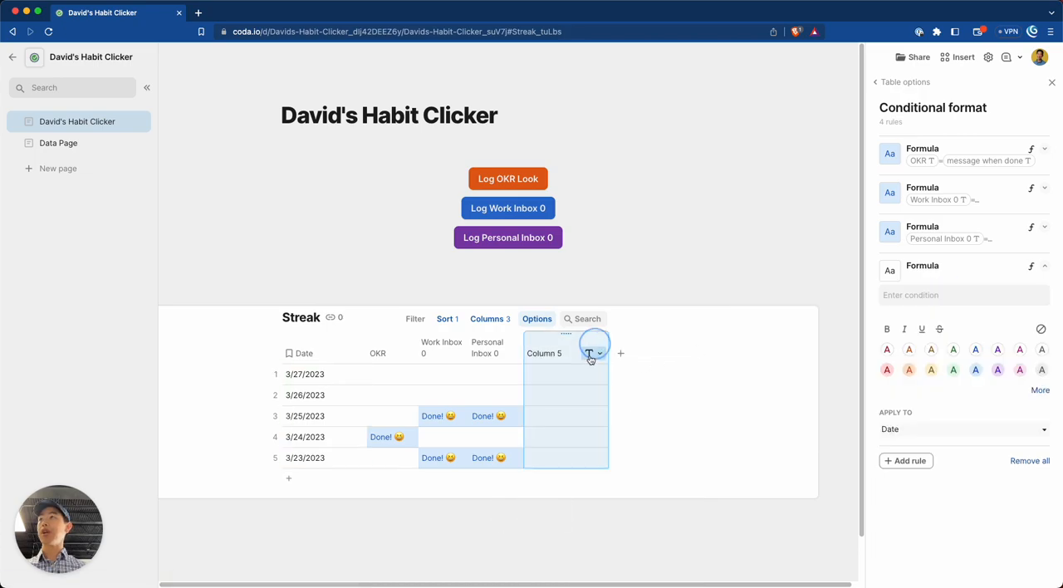
# Add a formula to the new column and paste the cut expression Date - ToDate("2023/03/25") into it.
pyautogui.click(595, 353)
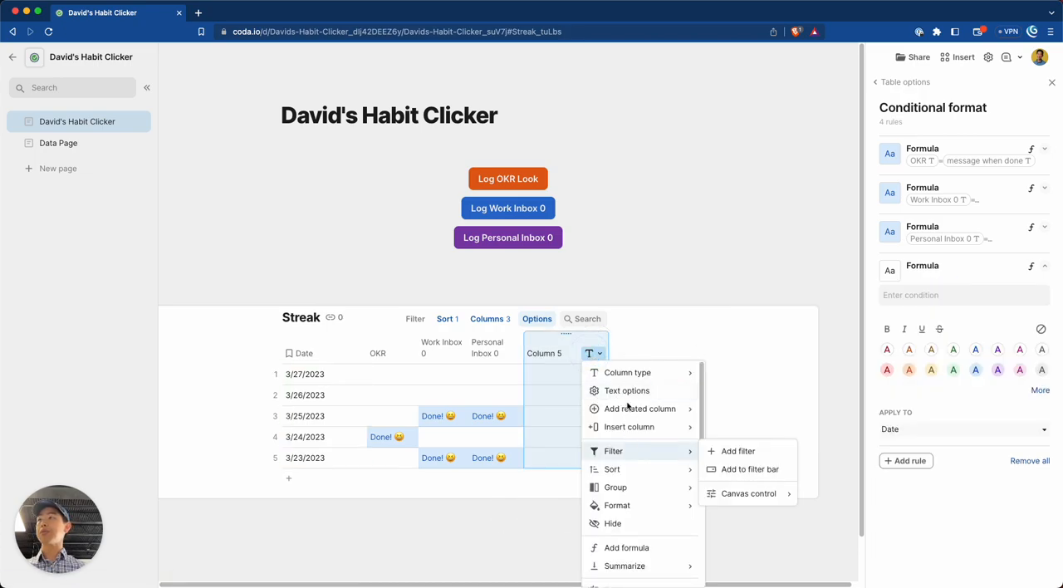
pyautogui.click(618, 373)
pyautogui.click(626, 547)
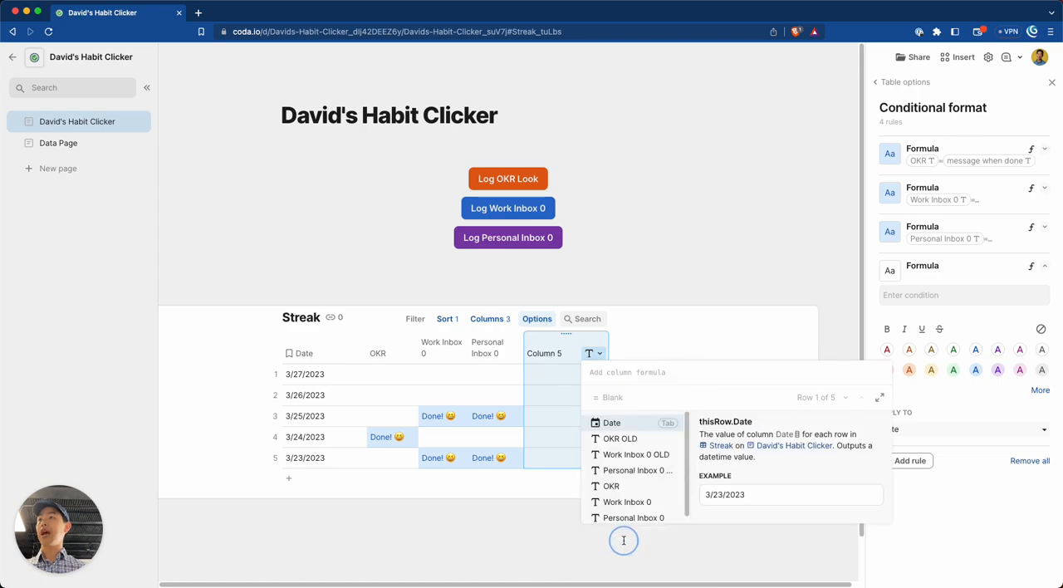
pyautogui.press('super+v')
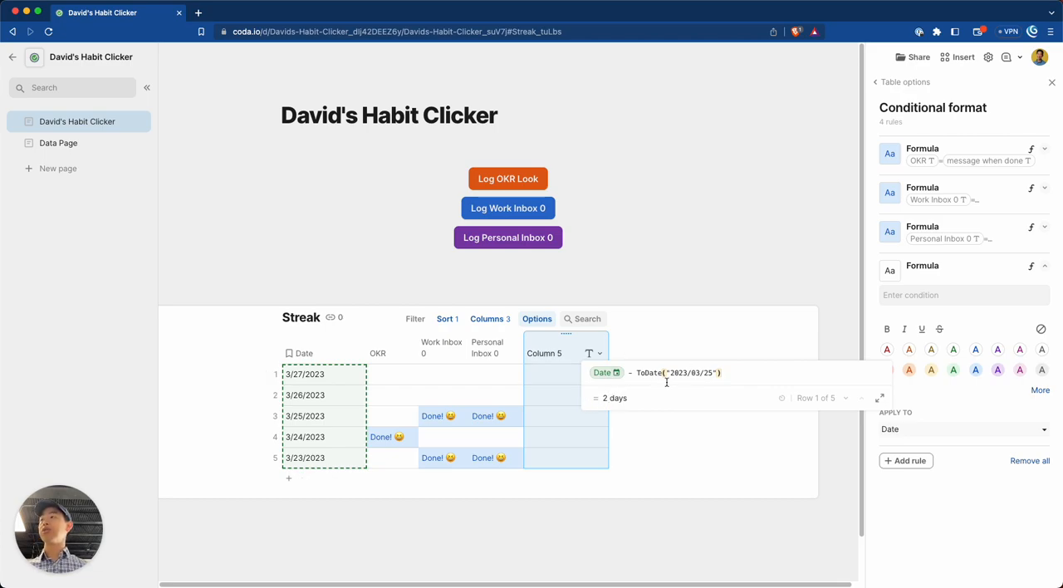
# Change the date in the new column's formula to 2023/03/18.
pyautogui.click(709, 373)
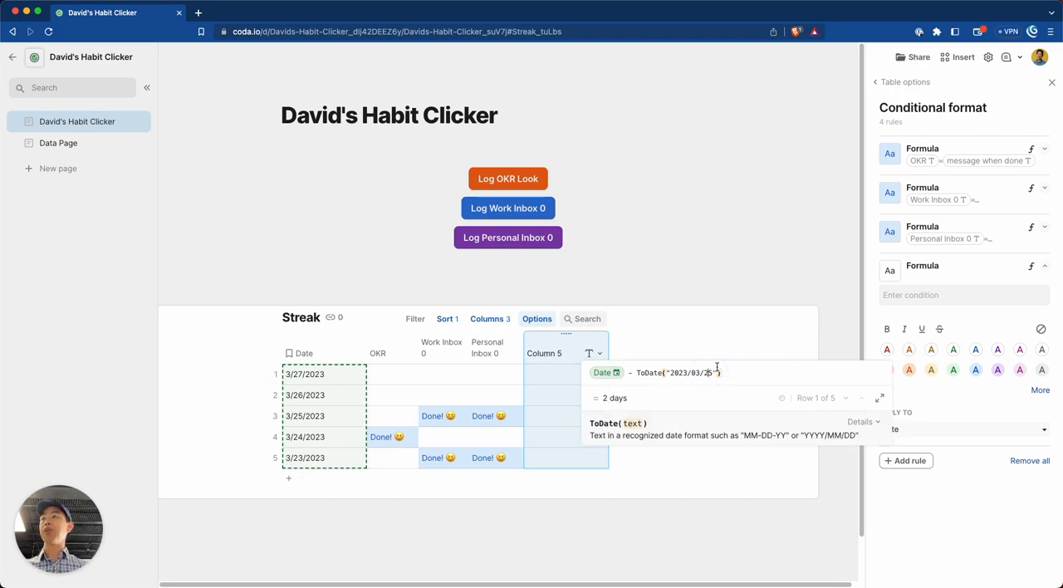
pyautogui.press('Right')
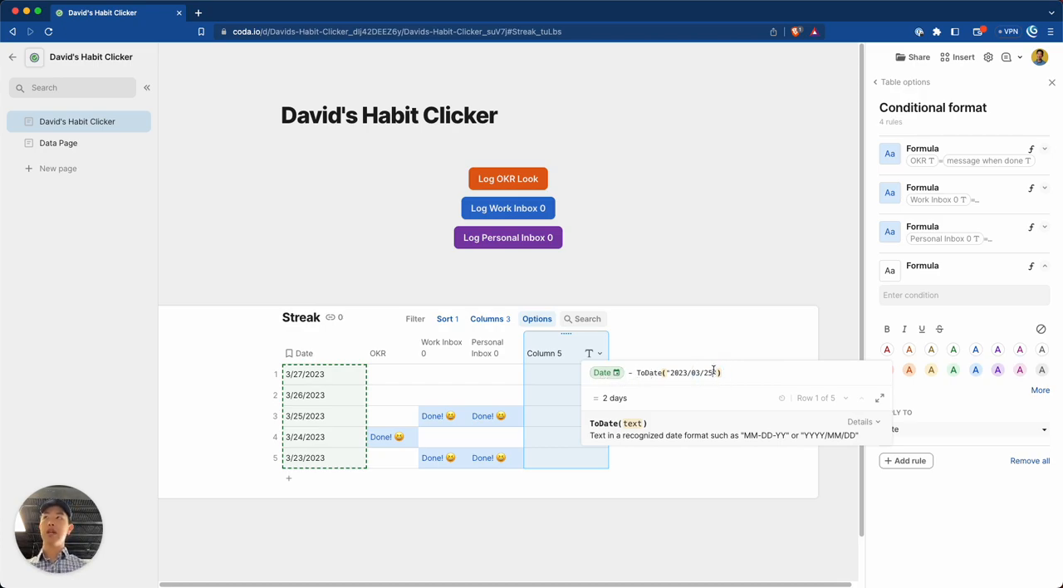
pyautogui.press('BackSpace')
pyautogui.press('BackSpace')
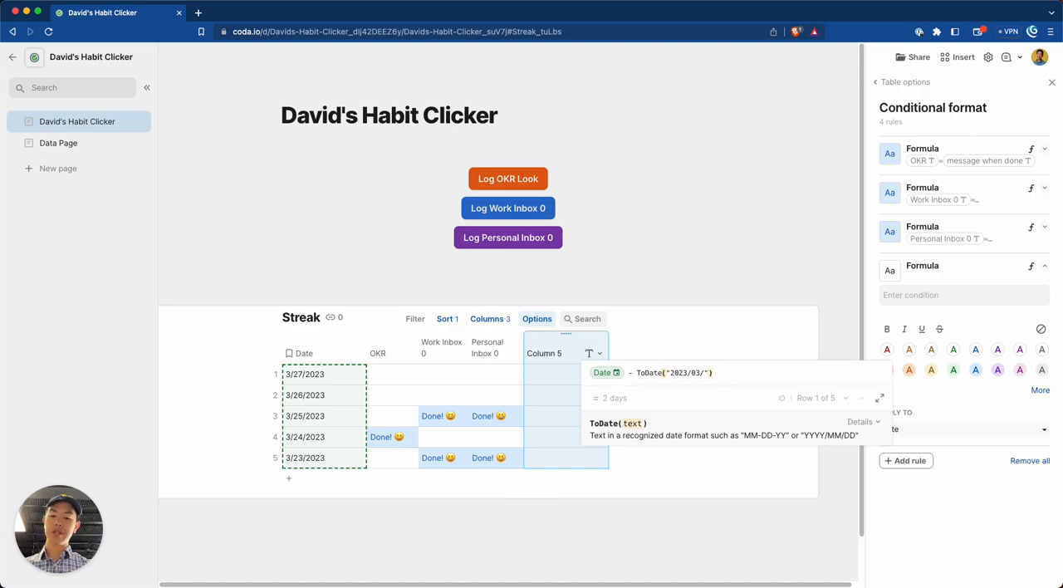
pyautogui.write('18')
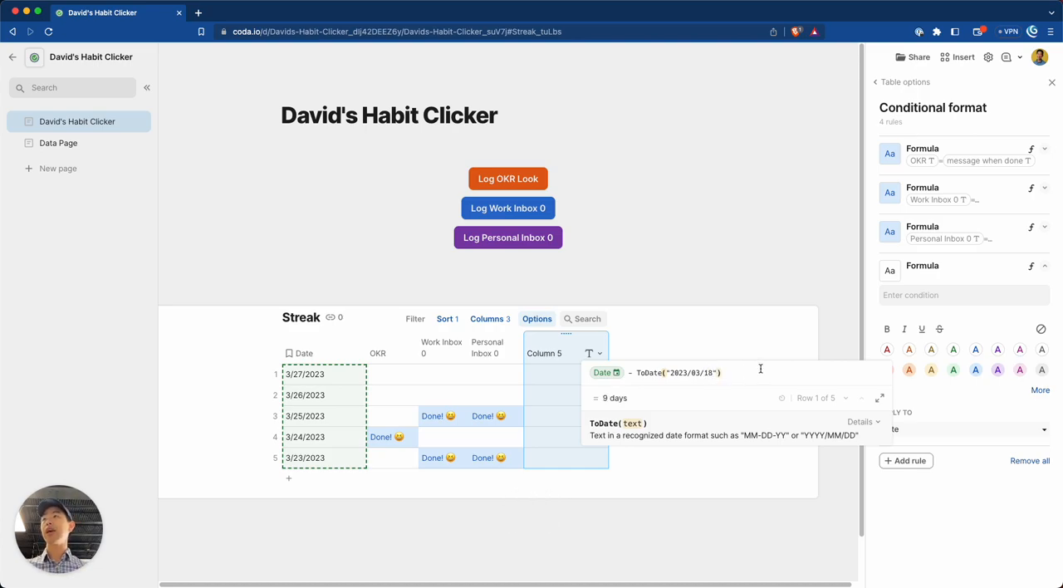
# Wrap the date subtraction in the column formula in parentheses and chain ToNumber() onto it.
pyautogui.click(730, 375)
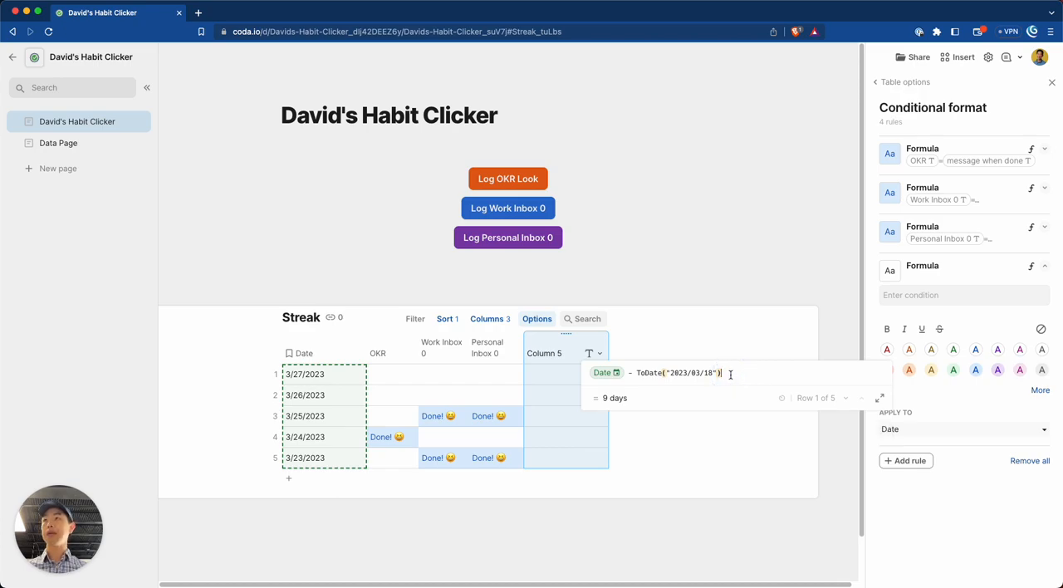
pyautogui.write(')')
pyautogui.press('super+Left')
pyautogui.write('(')
pyautogui.press('super+Right')
pyautogui.write('.tonu')
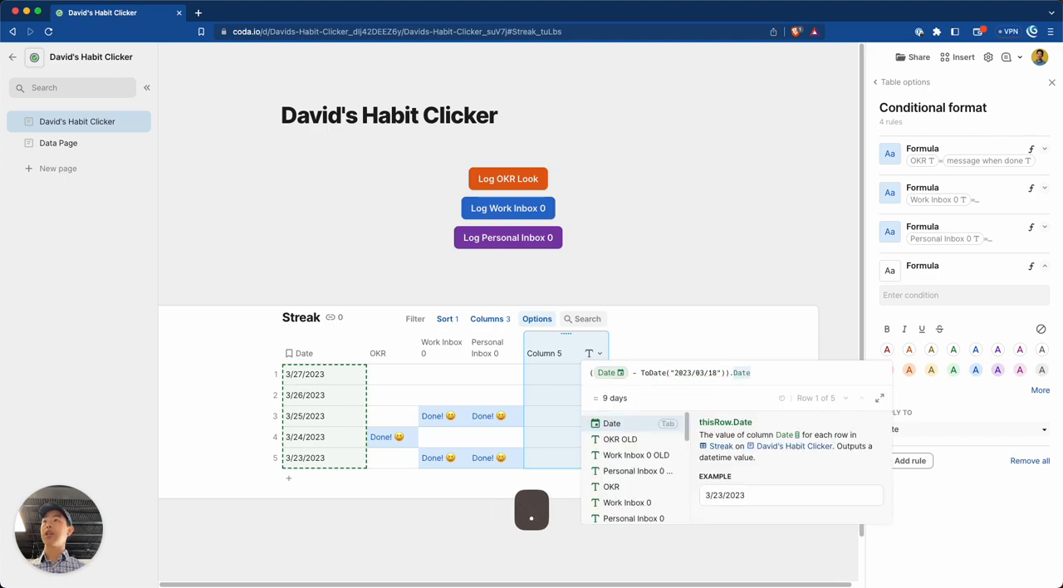
pyautogui.press('Tab')
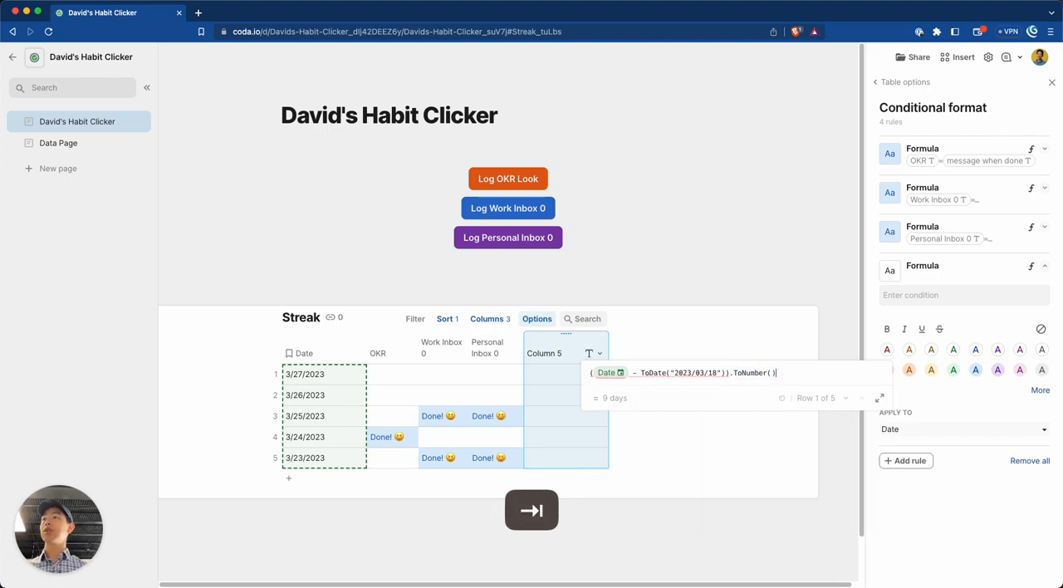
# Remove the chained ToNumber() function from the end of the new column's formula.
pyautogui.press('Right')
pyautogui.press('Left')
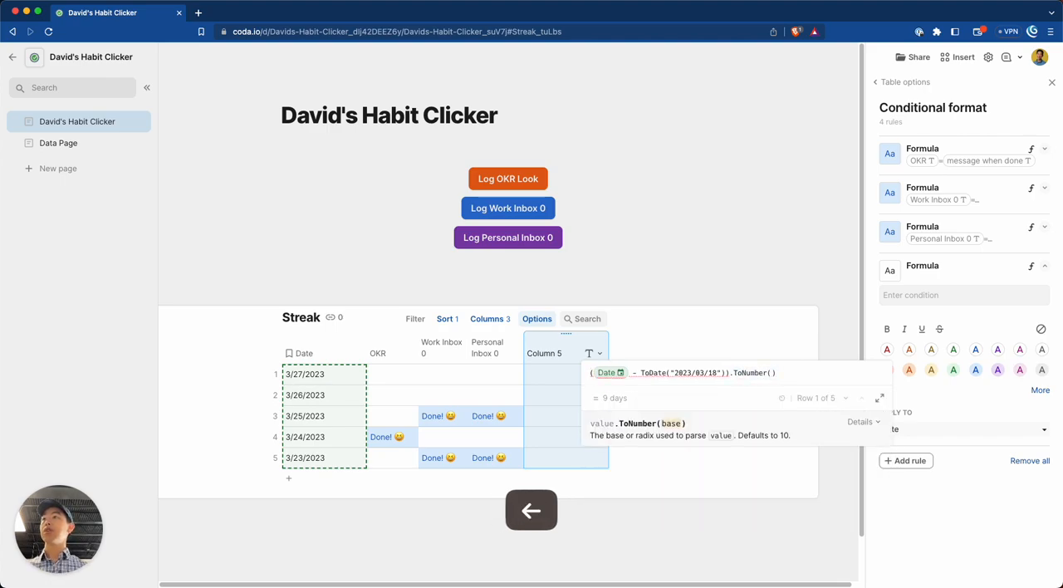
pyautogui.press('Right')
pyautogui.press('BackSpace')
pyautogui.press('BackSpace')
pyautogui.press('BackSpace')
pyautogui.press('BackSpace')
pyautogui.press('BackSpace')
pyautogui.press('BackSpace')
pyautogui.press('BackSpace')
pyautogui.press('BackSpace')
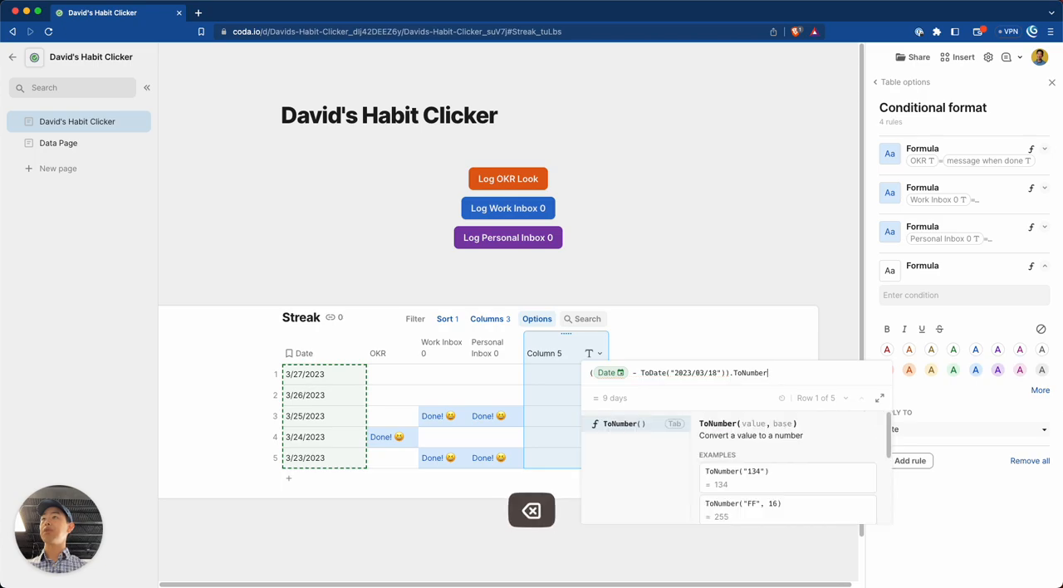
pyautogui.press('BackSpace')
pyautogui.press('BackSpace')
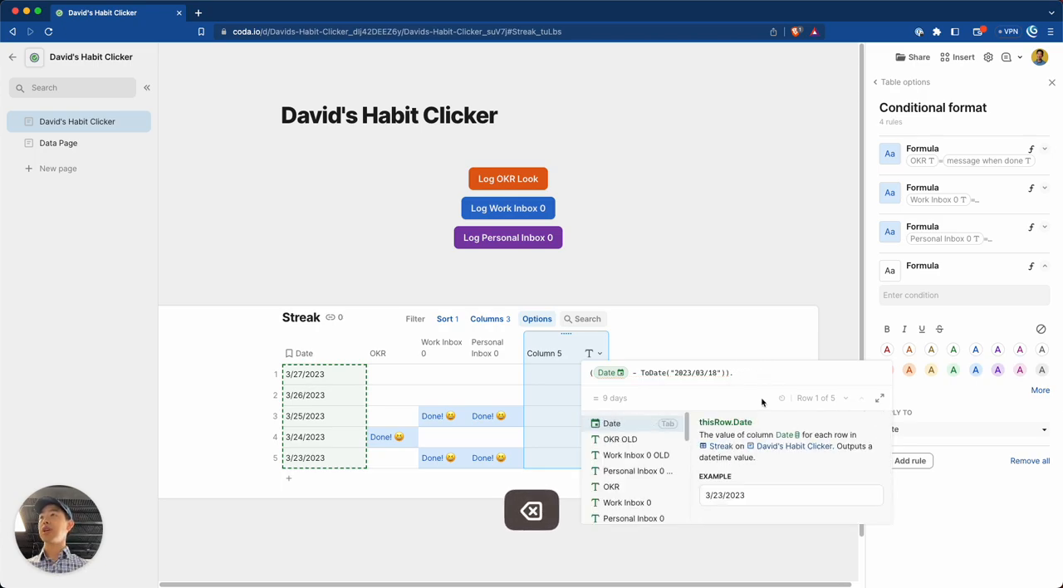
pyautogui.press('BackSpace')
# Chain the suggested ToDays() function onto the parenthesised date difference and save the column formula.
pyautogui.write('.')
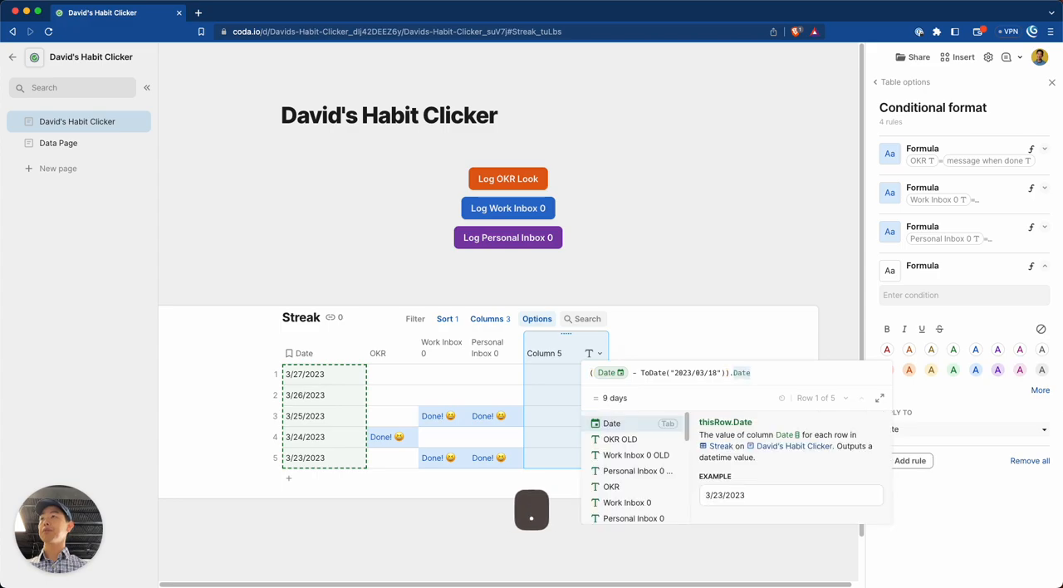
pyautogui.moveTo(685, 428); pyautogui.dragTo(685, 470)
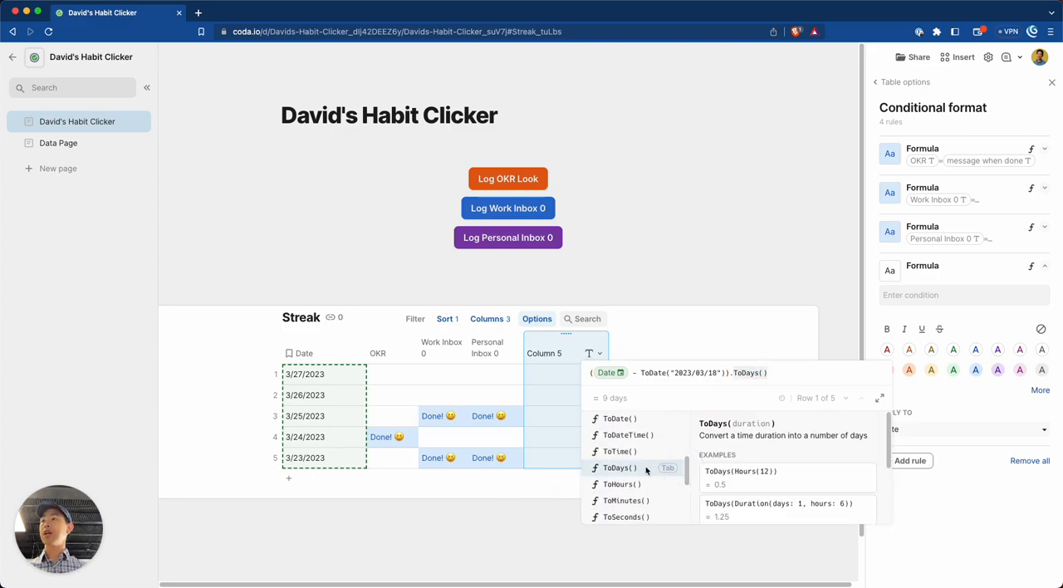
pyautogui.click(644, 468)
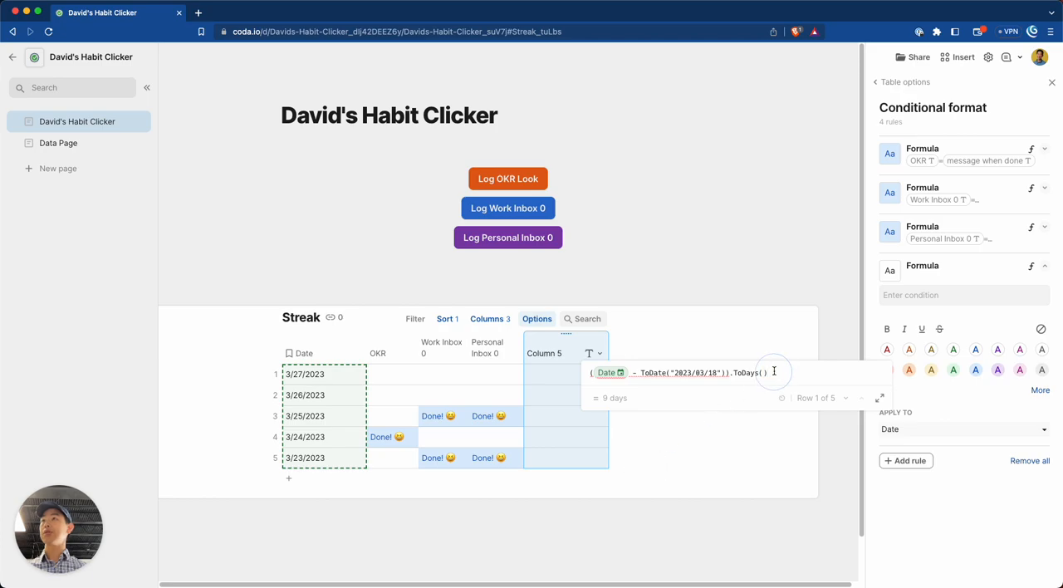
pyautogui.press('Return')
# Reopen the new column's formula and delete the chained ToDays() function from its end.
pyautogui.click(599, 353)
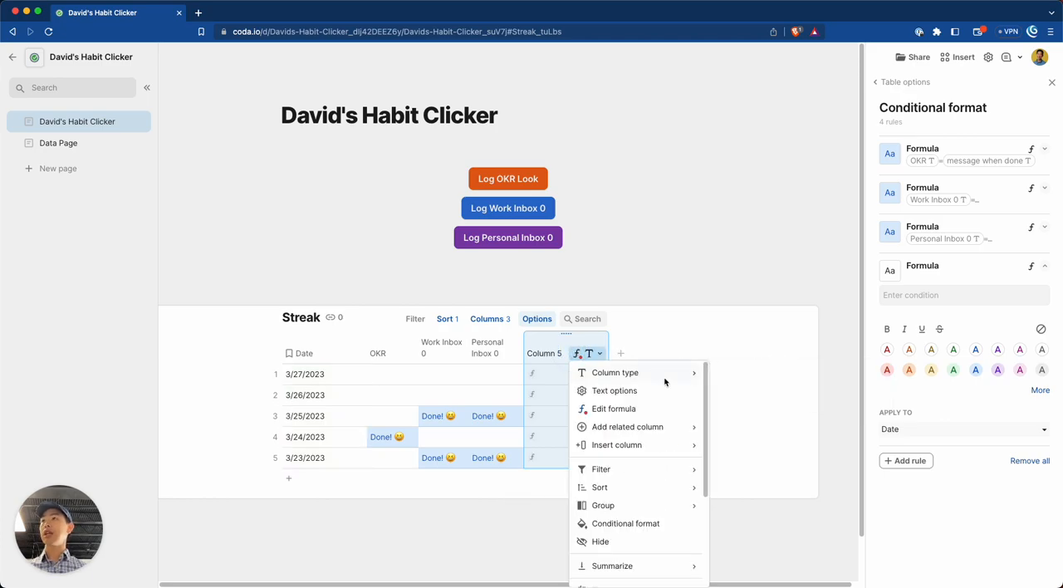
pyautogui.click(640, 412)
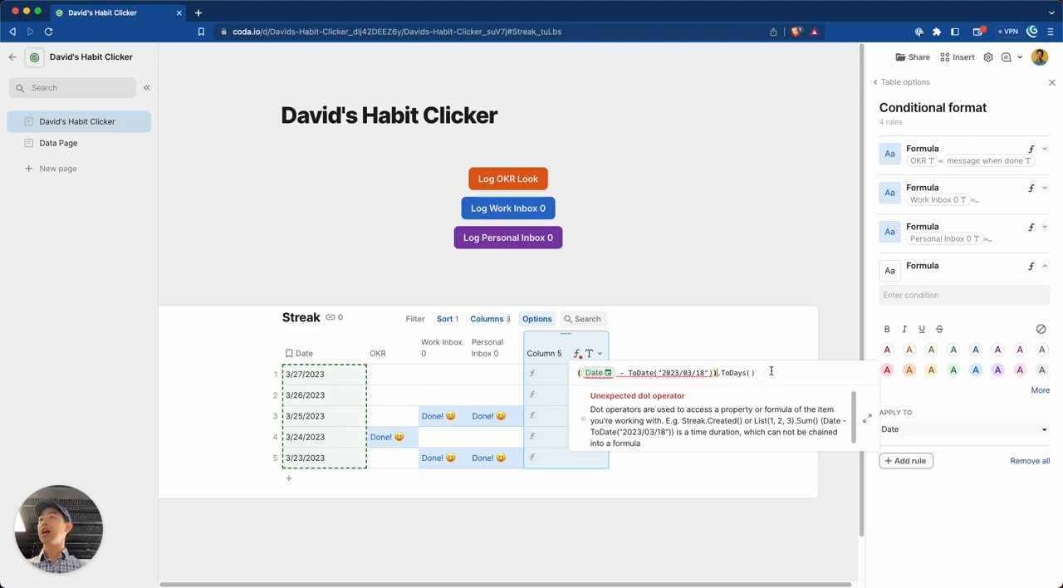
pyautogui.press('BackSpace')
pyautogui.press('BackSpace')
pyautogui.press('BackSpace')
pyautogui.press('BackSpace')
pyautogui.press('BackSpace')
pyautogui.press('BackSpace')
pyautogui.press('BackSpace')
pyautogui.press('BackSpace')
pyautogui.press('BackSpace')
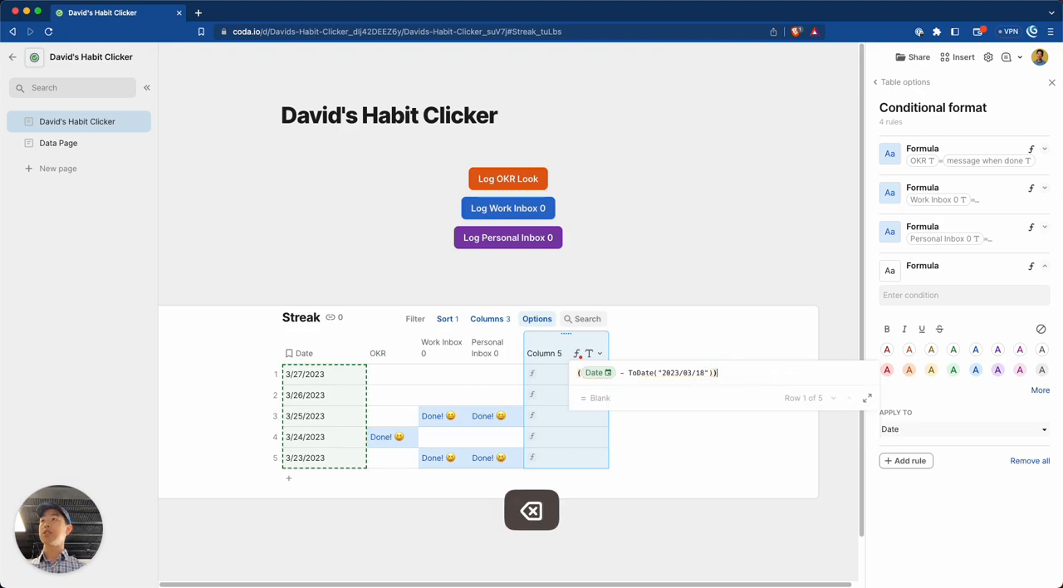
# Try to chain the suggested ToDateTime() function onto the parenthesised date difference, and delete it from the formula.
pyautogui.write('.')
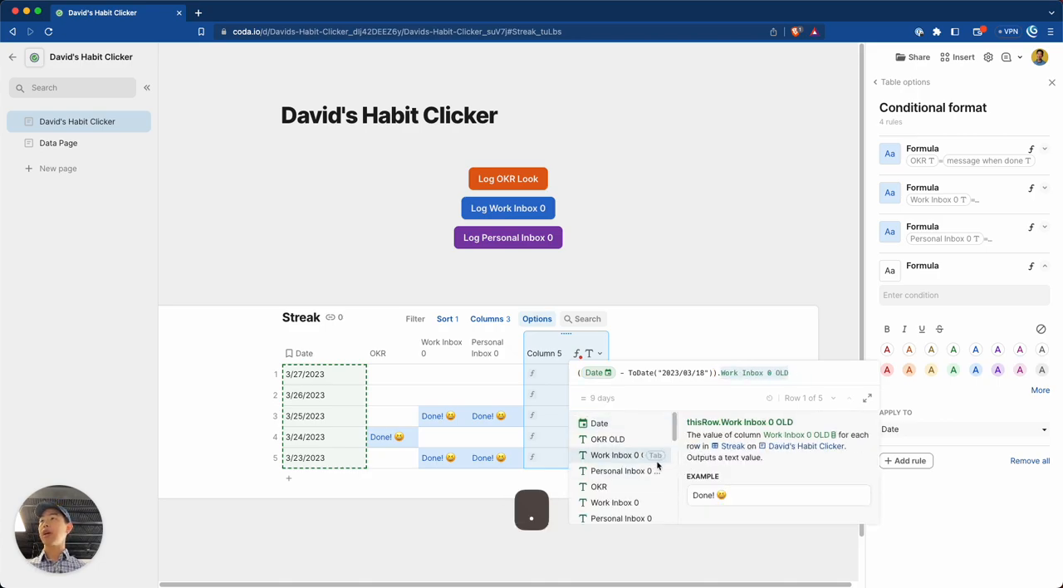
pyautogui.scroll(-10, 658, 462)
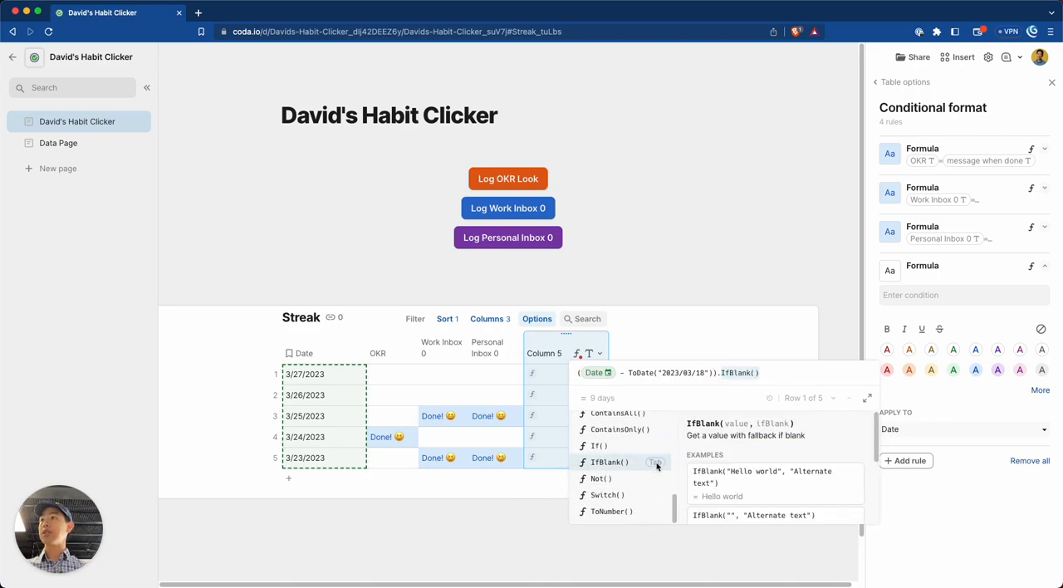
pyautogui.scroll(-5, 627, 473)
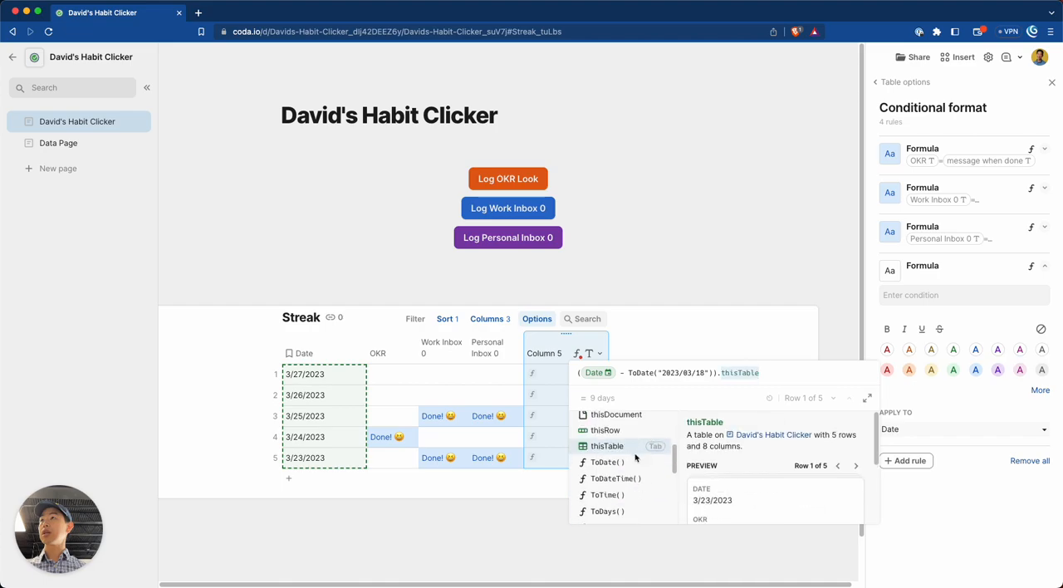
pyautogui.click(616, 475)
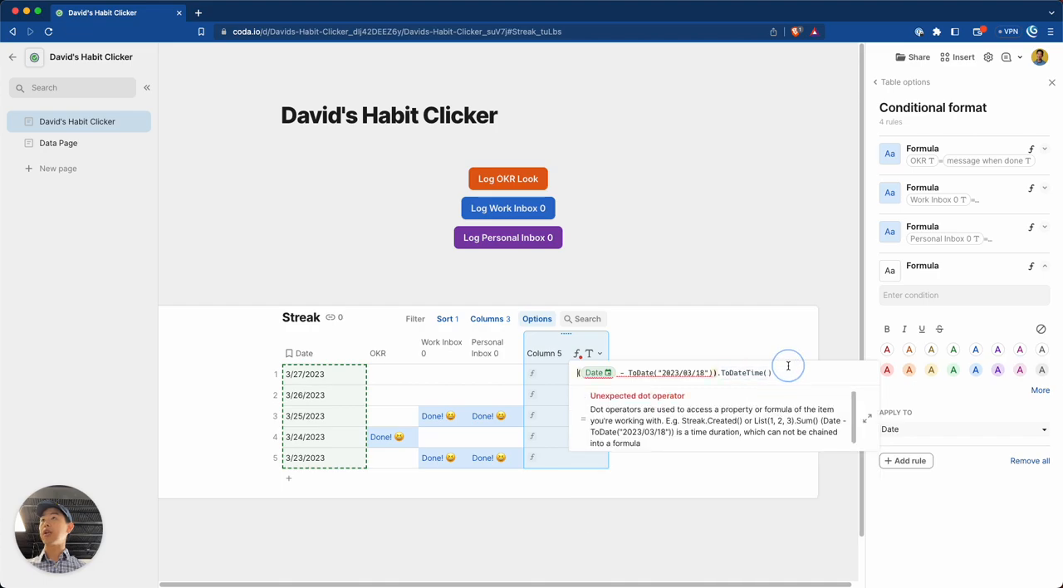
pyautogui.press('BackSpace')
pyautogui.press('BackSpace')
pyautogui.press('BackSpace')
pyautogui.press('BackSpace')
pyautogui.press('BackSpace')
pyautogui.press('BackSpace')
pyautogui.press('BackSpace')
pyautogui.press('BackSpace')
pyautogui.press('BackSpace')
pyautogui.press('BackSpace')
pyautogui.press('BackSpace')
pyautogui.press('BackSpace')
pyautogui.press('BackSpace')
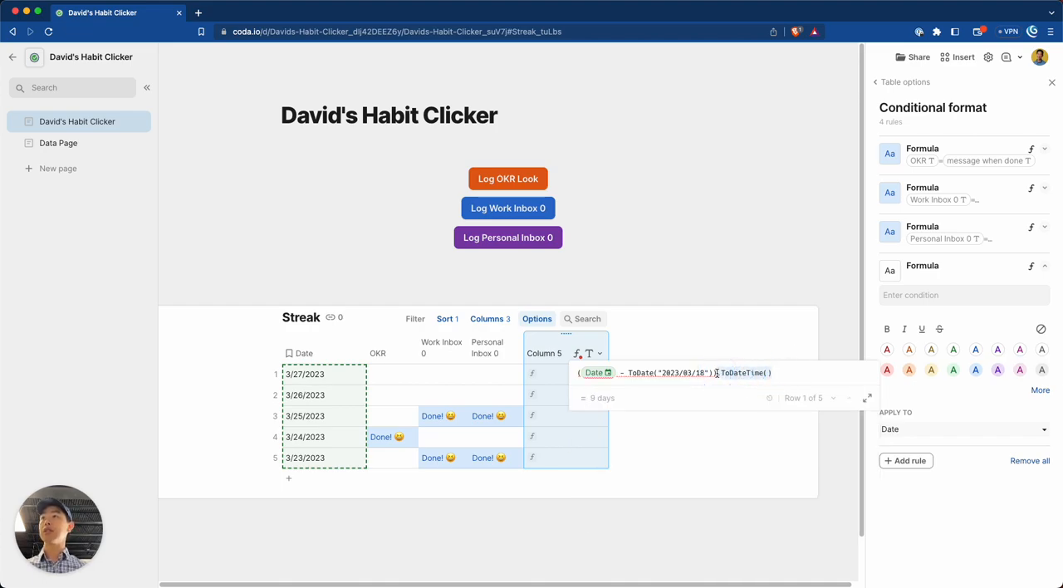
# Wrap the parenthesised date difference in the ToDays() function and save the column formula.
pyautogui.press('super+Left')
pyautogui.press('Left')
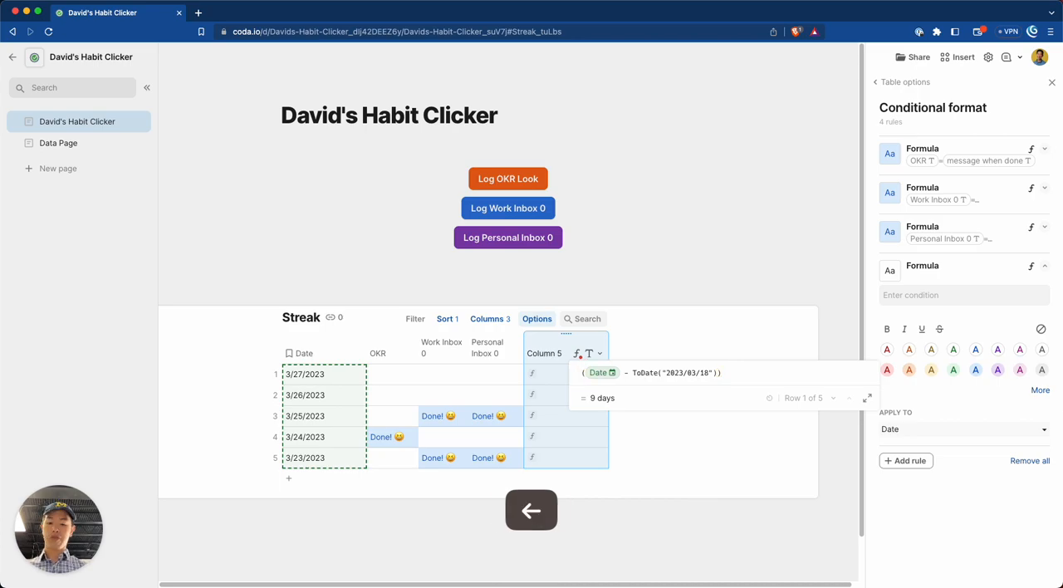
pyautogui.write('todays')
pyautogui.press('Return')
pyautogui.press('Right')
pyautogui.press('Right')
pyautogui.press('super+Right')
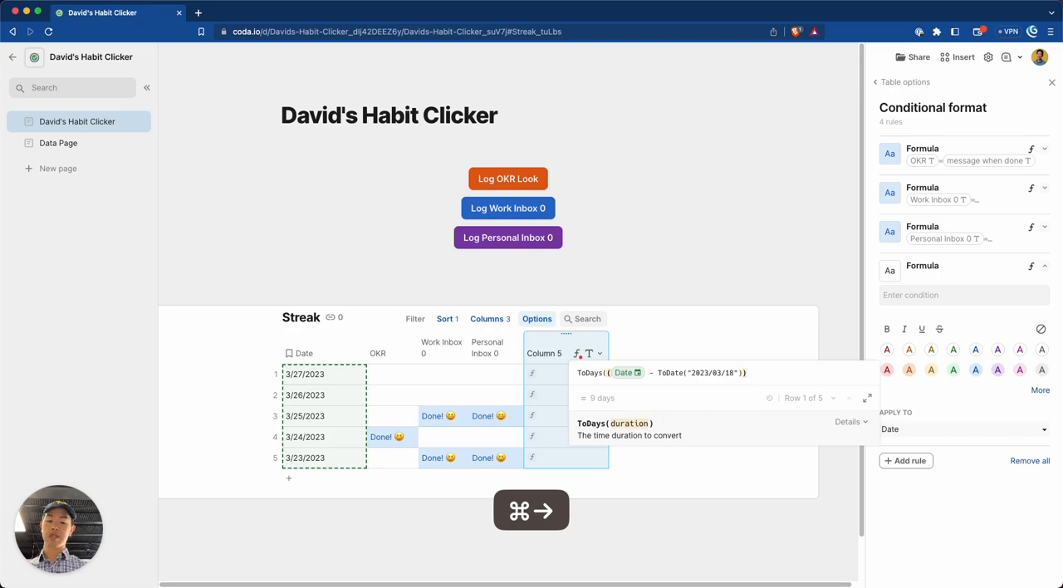
pyautogui.write(')')
pyautogui.press('Return')
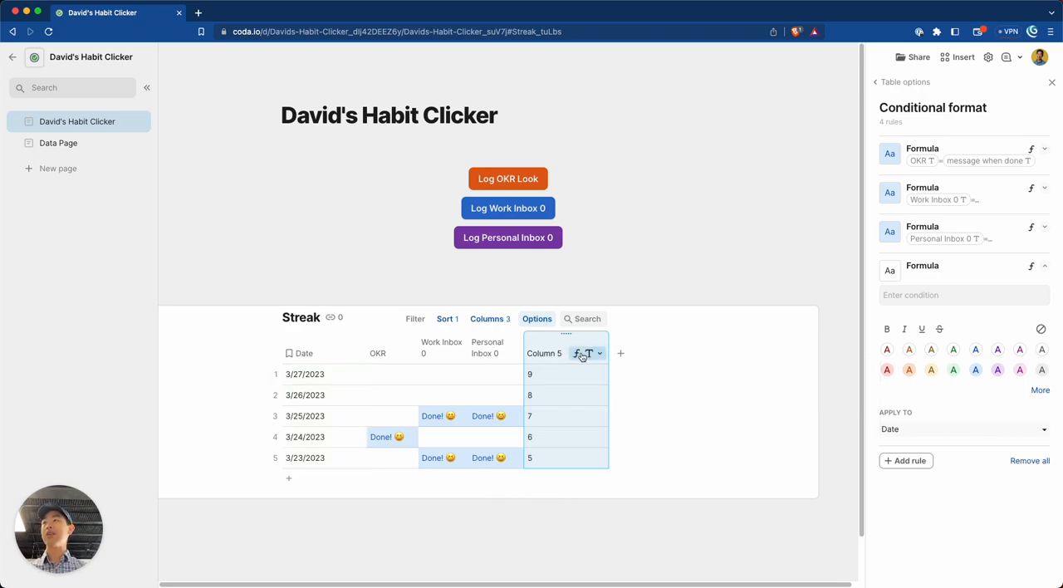
# Reopen the Column 5 formula and append the modulo term % 7 after the ToDays() expression.
pyautogui.write('=')
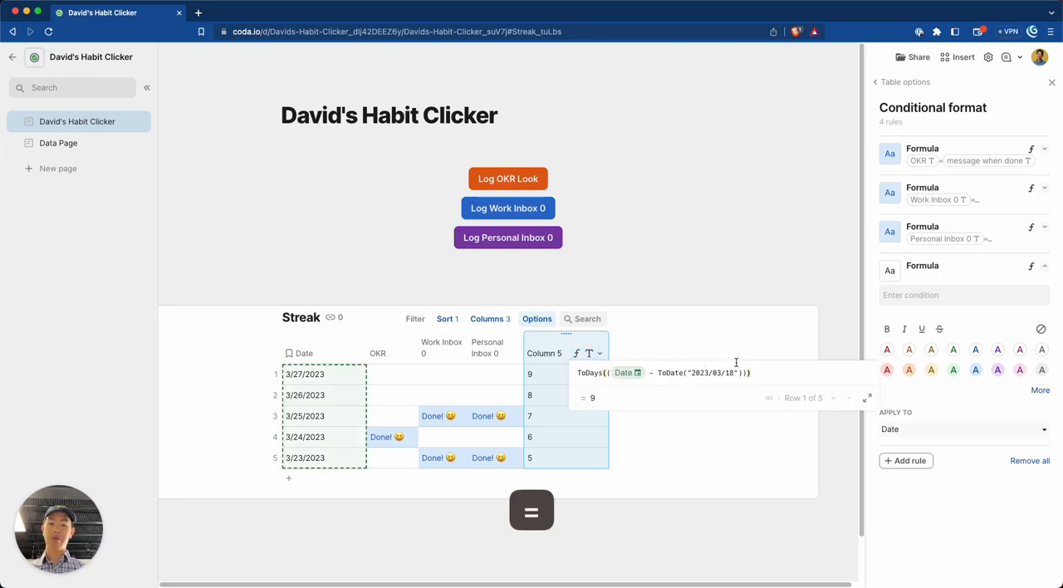
pyautogui.write('/Count(')
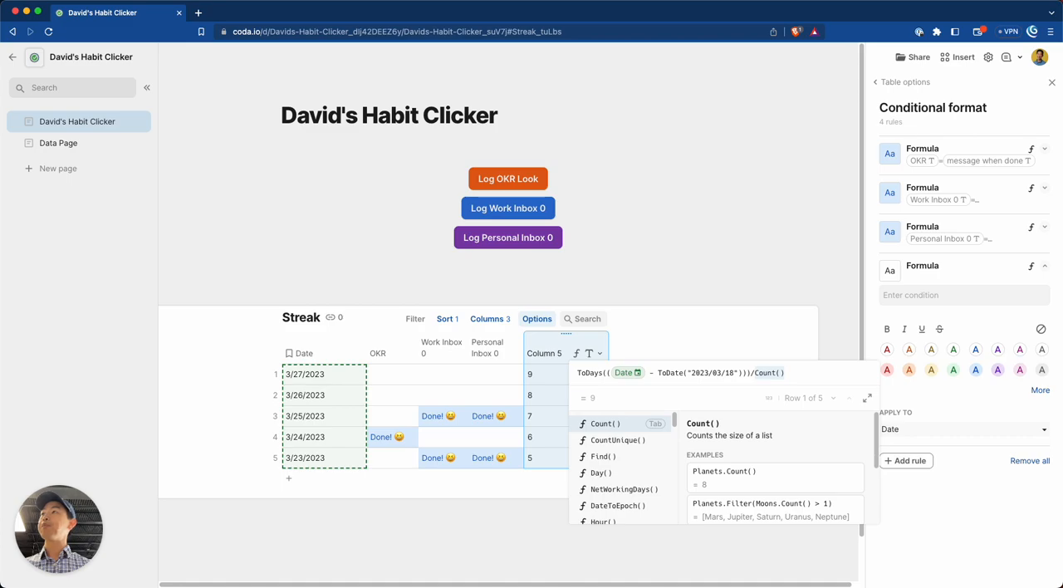
pyautogui.press('BackSpace')
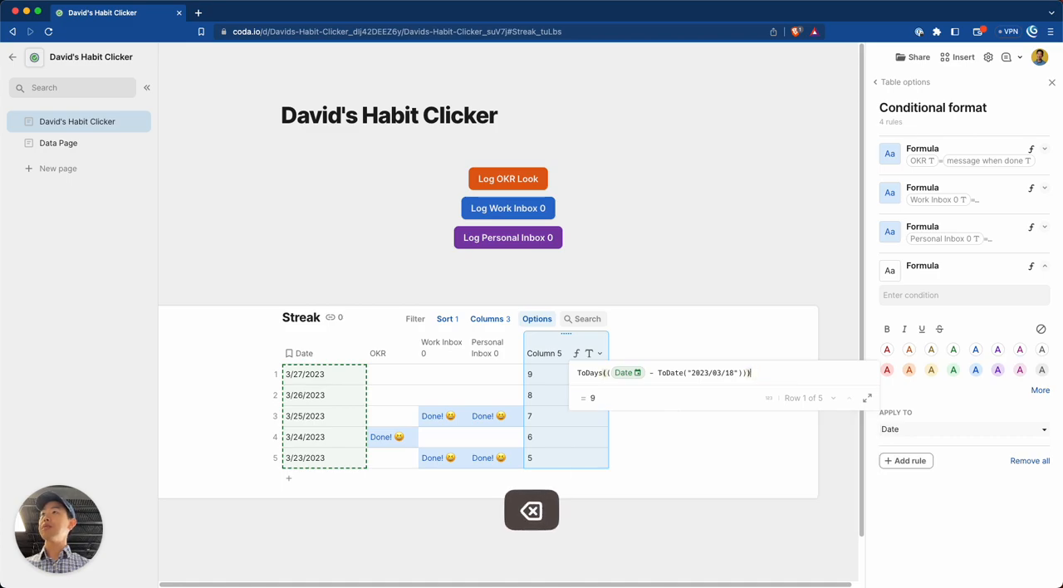
pyautogui.write('% ')
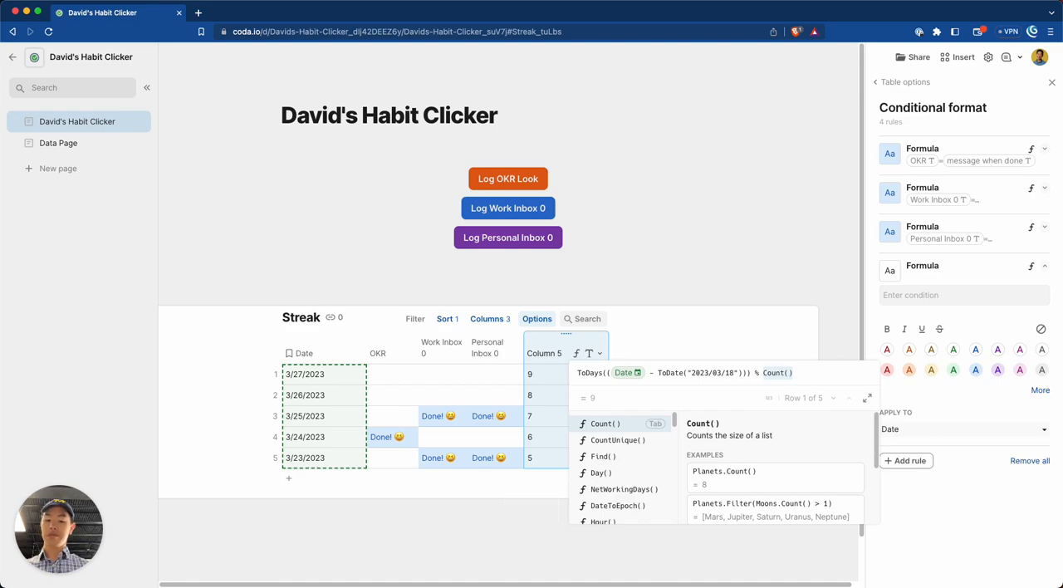
pyautogui.write('7')
pyautogui.press('Left')
pyautogui.press('Left')
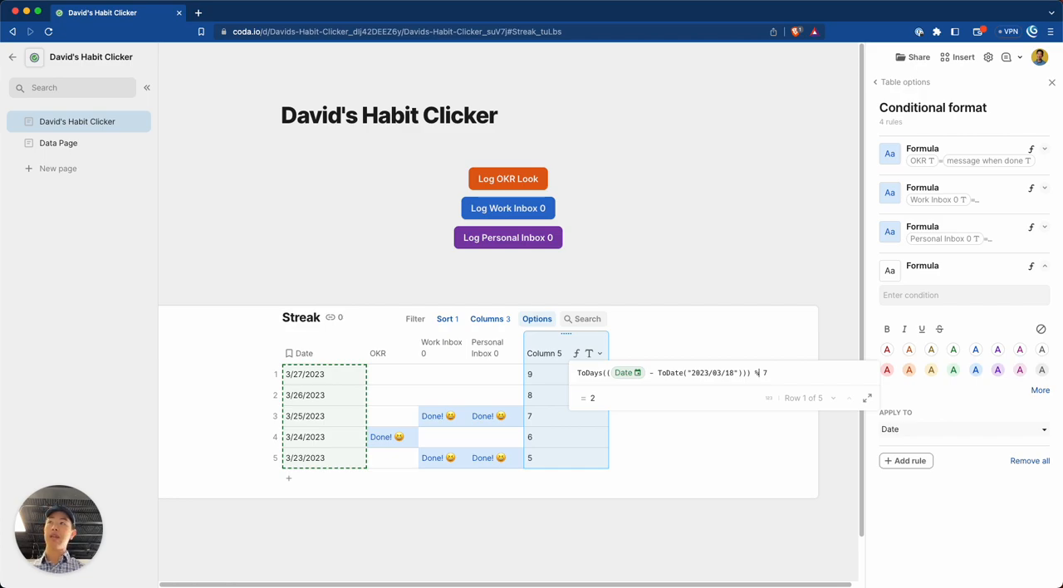
pyautogui.press('BackSpace')
pyautogui.write('/')
pyautogui.press('BackSpace')
pyautogui.write('%')
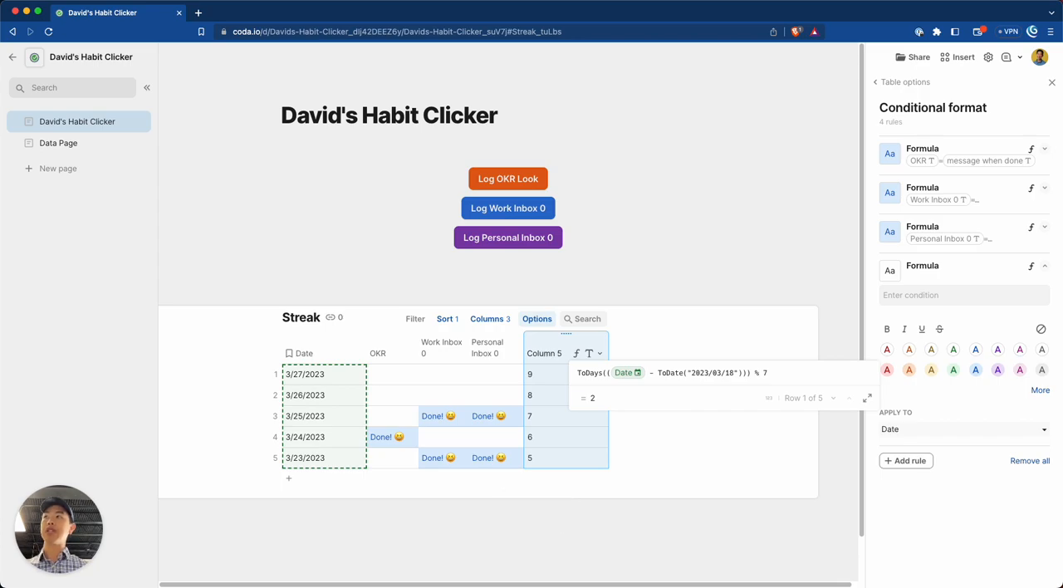
pyautogui.press('Right')
pyautogui.press('Left')
pyautogui.press('Right')
pyautogui.press('Left')
pyautogui.press('Left')
pyautogui.press('Left')
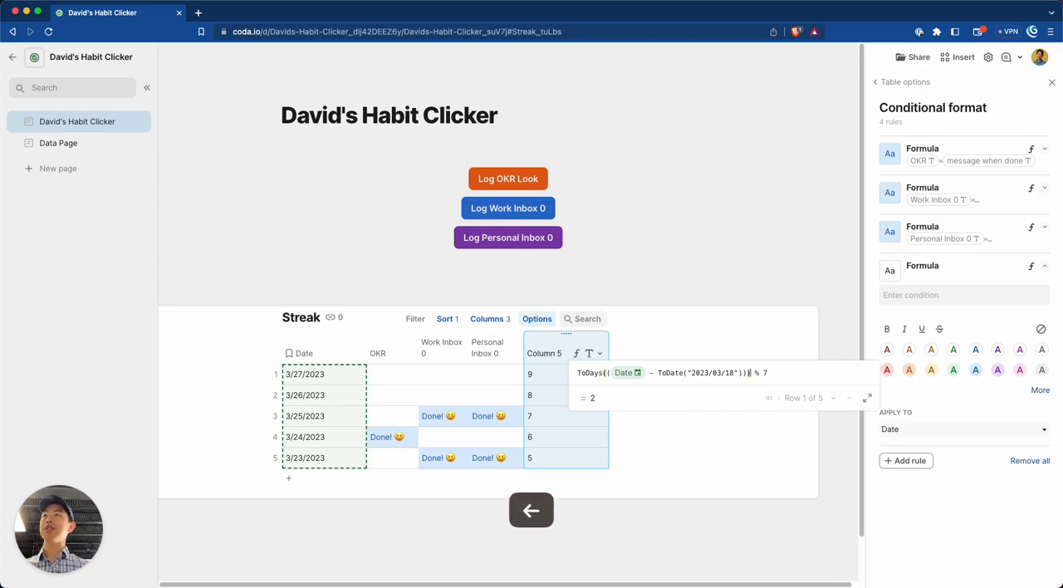
pyautogui.press('Right')
pyautogui.press('Left')
pyautogui.press('shift+super+Left')
pyautogui.press('Right')
pyautogui.press('Right')
pyautogui.hotkey('shift', 'Right')
pyautogui.press('Left')
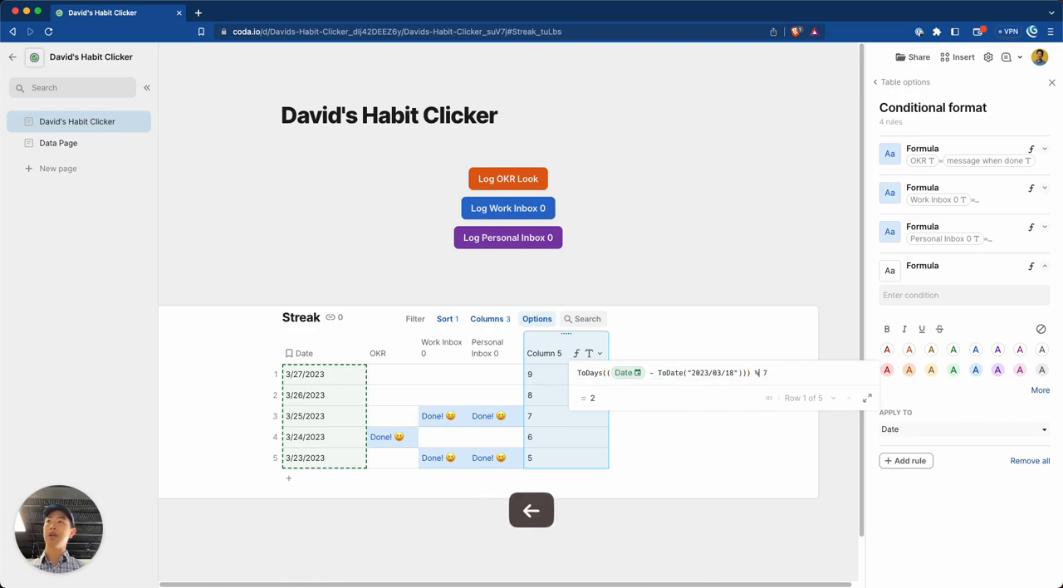
# Save the column formula and compare the Column 5 values with the dates in the first two rows.
pyautogui.click(781, 376)
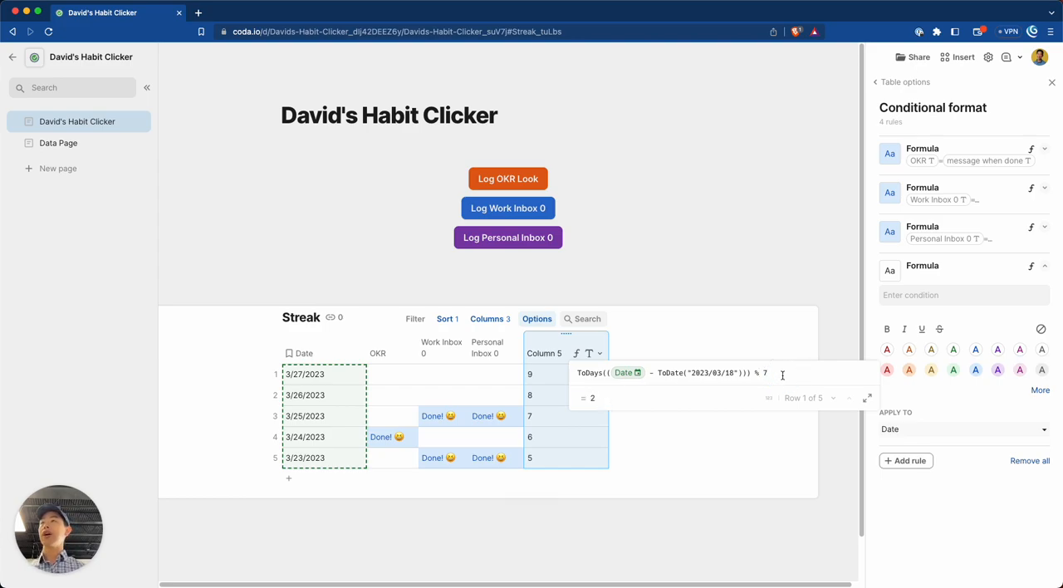
pyautogui.press('Return')
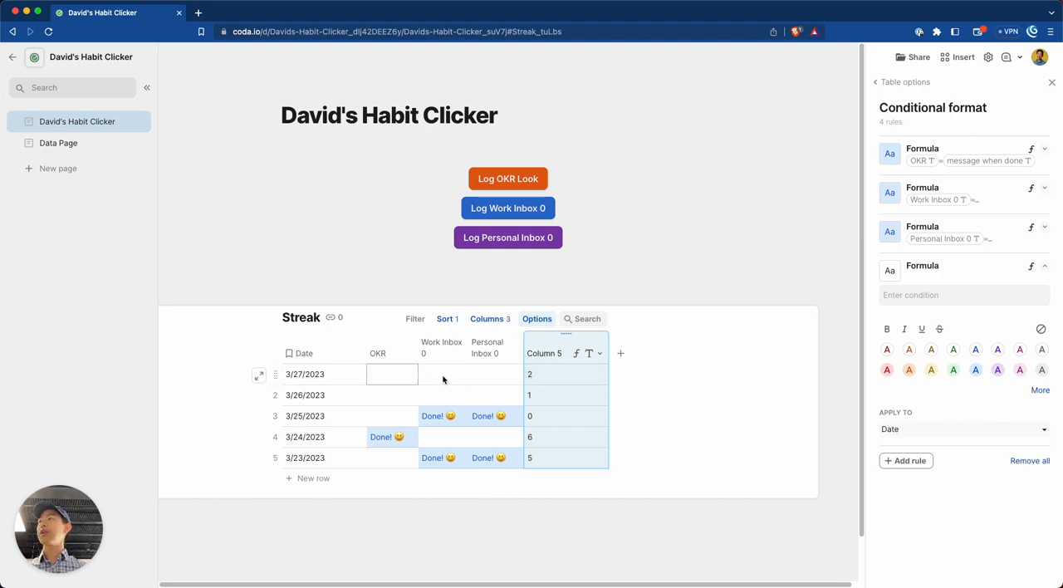
pyautogui.click(344, 378)
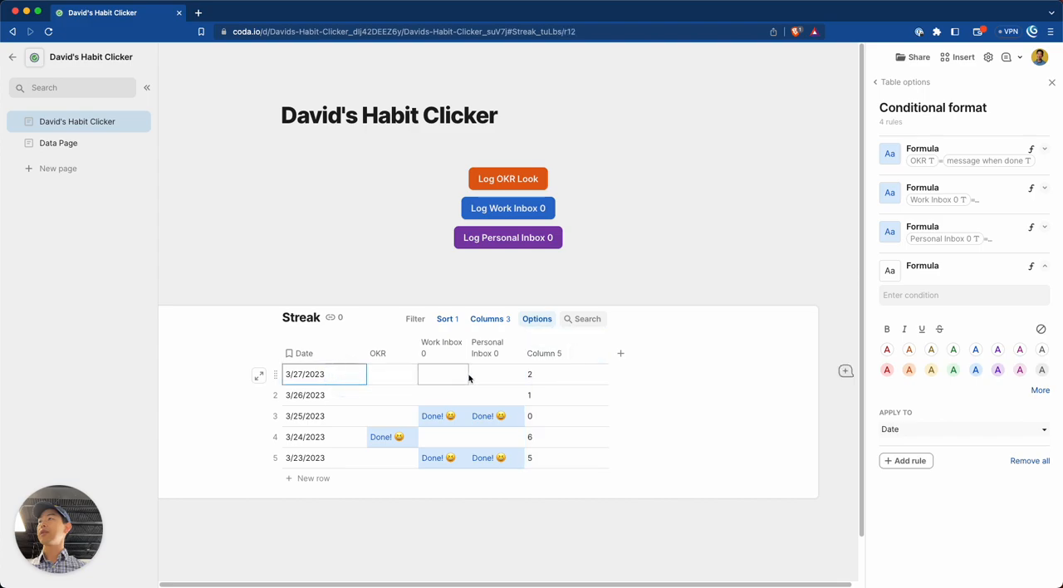
pyautogui.click(532, 379)
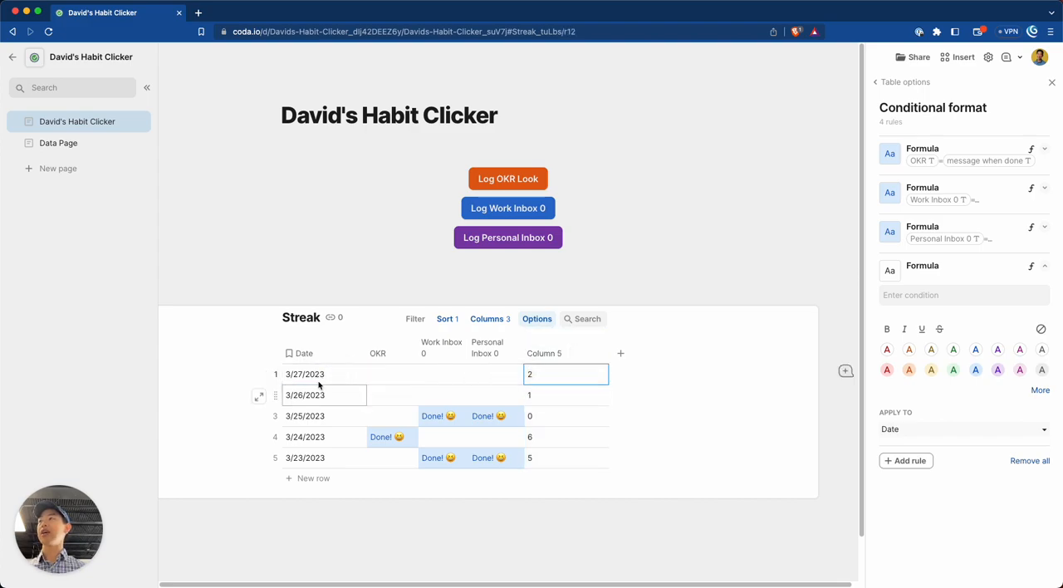
pyautogui.click(533, 377)
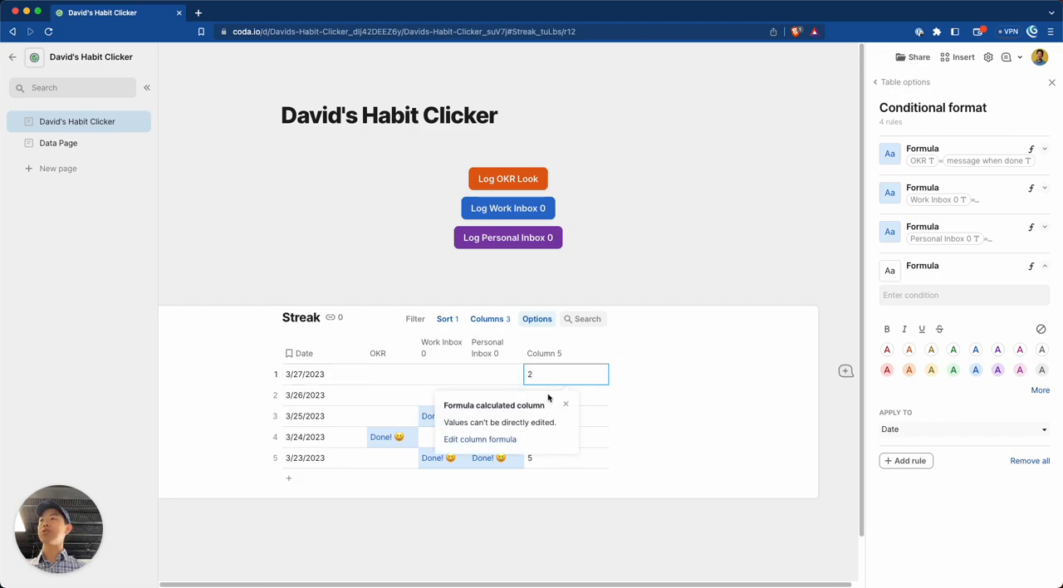
pyautogui.click(605, 400)
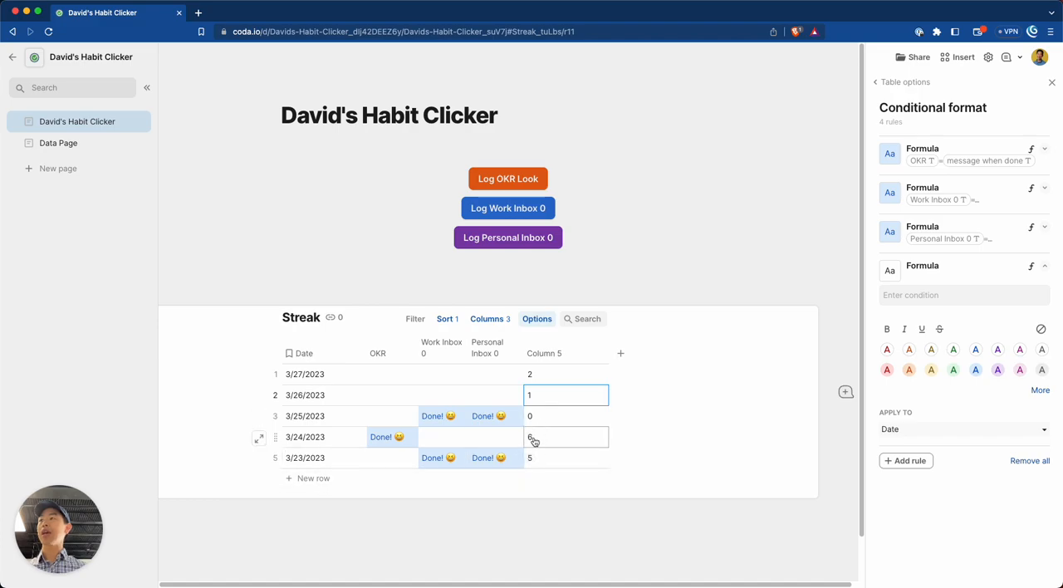
# Add five empty rows at the end of the Streak table.
pyautogui.click(324, 480)
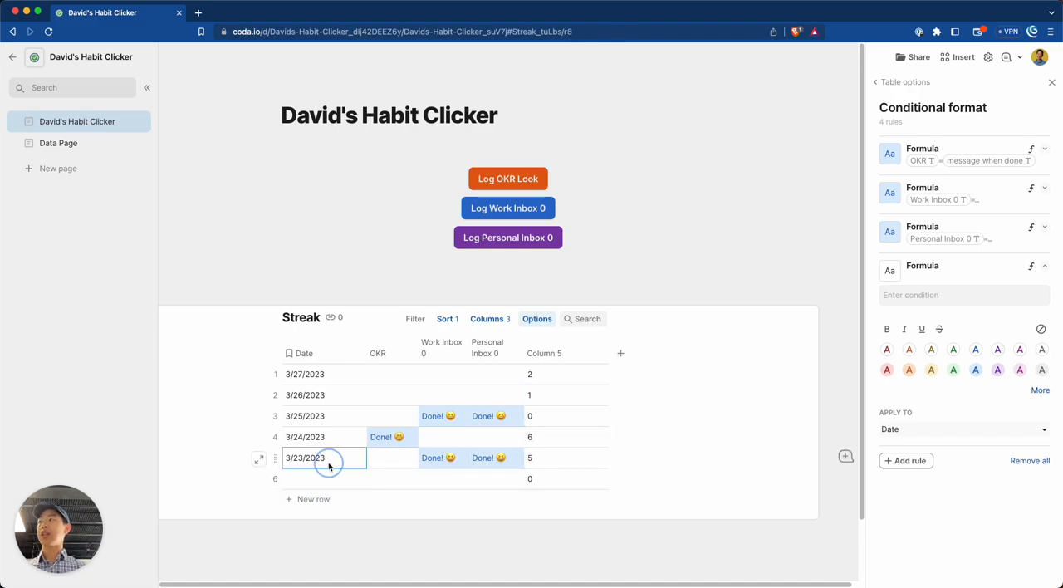
pyautogui.click(322, 498)
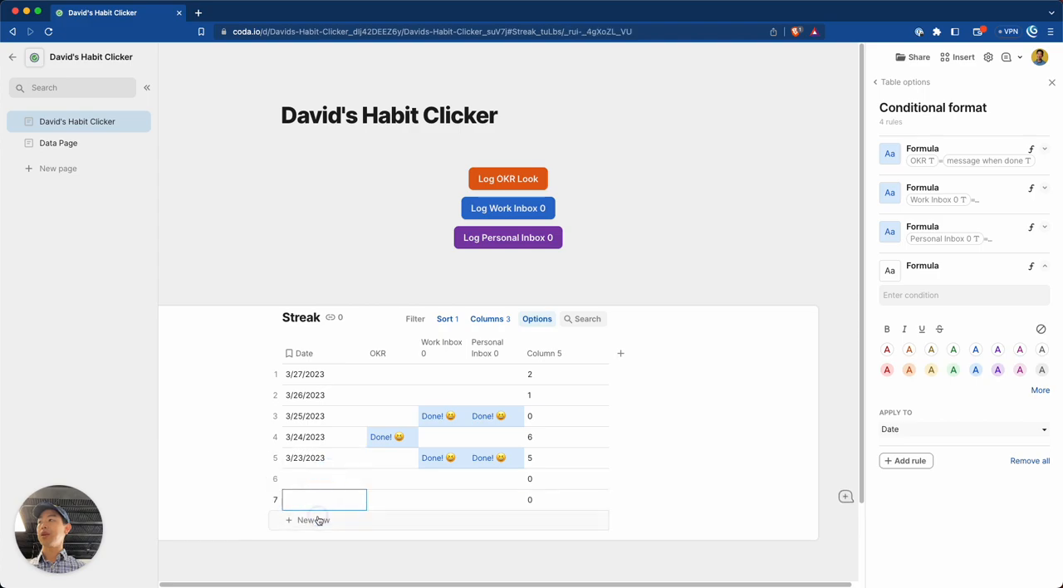
pyautogui.click(320, 518)
pyautogui.click(320, 432)
pyautogui.click(320, 459)
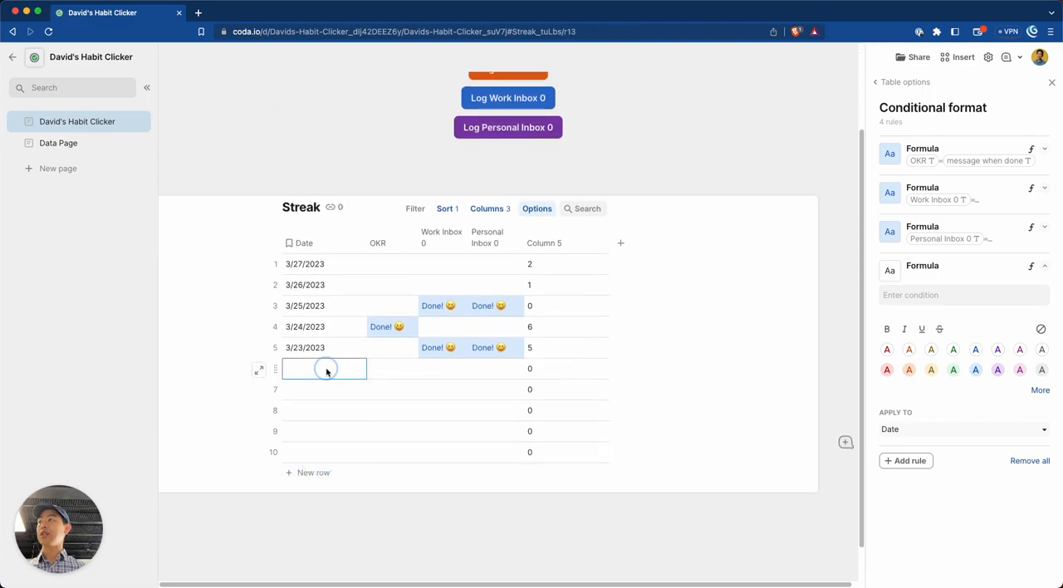
# Set the dates of new rows 6 and 7 to 3/22/2023 and 3/21/2023.
pyautogui.click(325, 368)
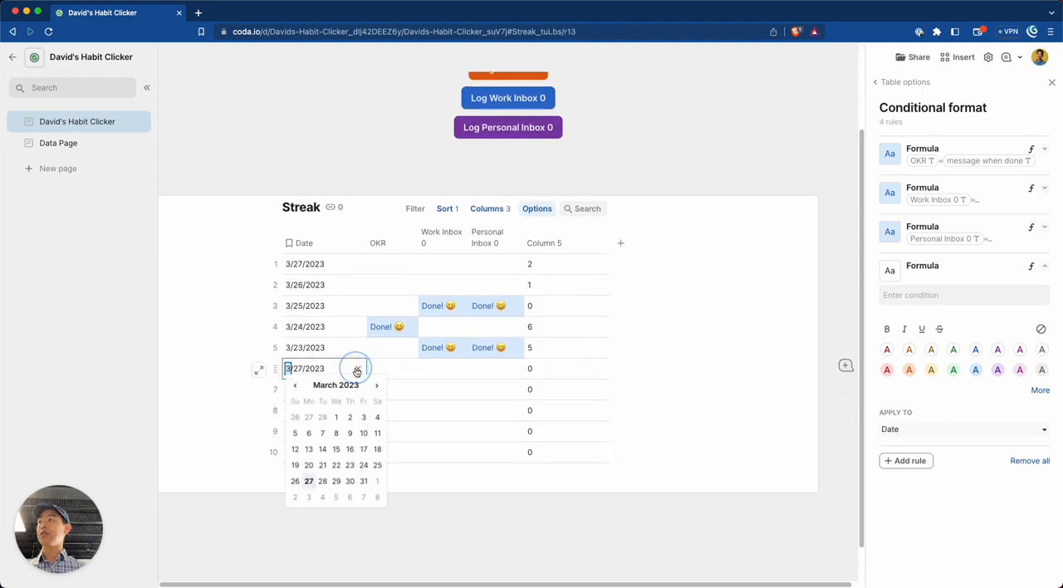
pyautogui.click(336, 465)
pyautogui.click(340, 392)
pyautogui.click(349, 390)
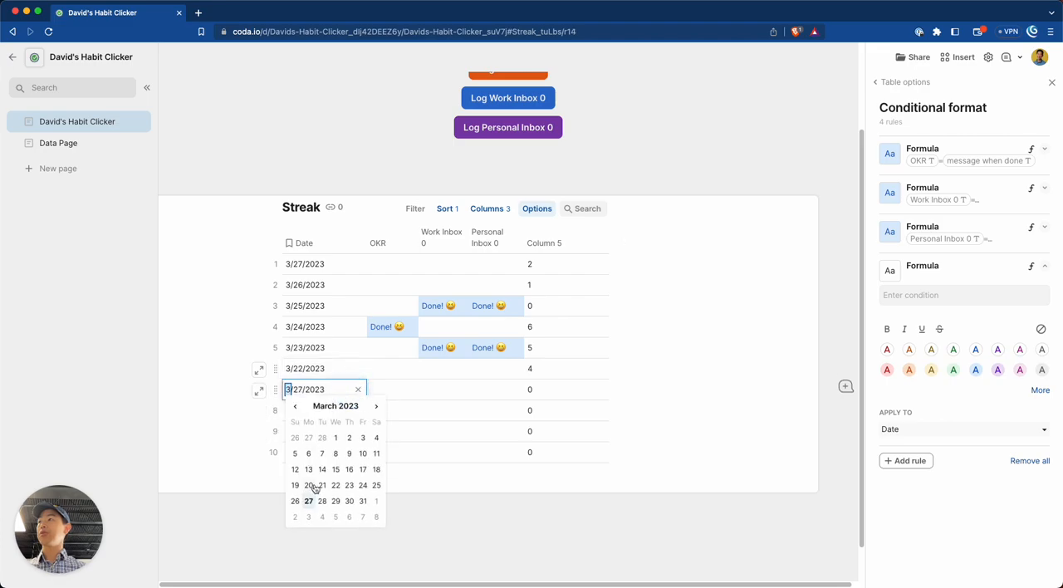
pyautogui.click(308, 485)
# Set the dates of new rows 8, 9 and 10 to 3/20/2023, 3/19/2023 and 3/18/2023.
pyautogui.click(358, 413)
pyautogui.click(358, 413)
pyautogui.click(308, 506)
pyautogui.click(358, 431)
pyautogui.click(358, 431)
pyautogui.click(297, 528)
pyautogui.click(351, 452)
pyautogui.click(352, 451)
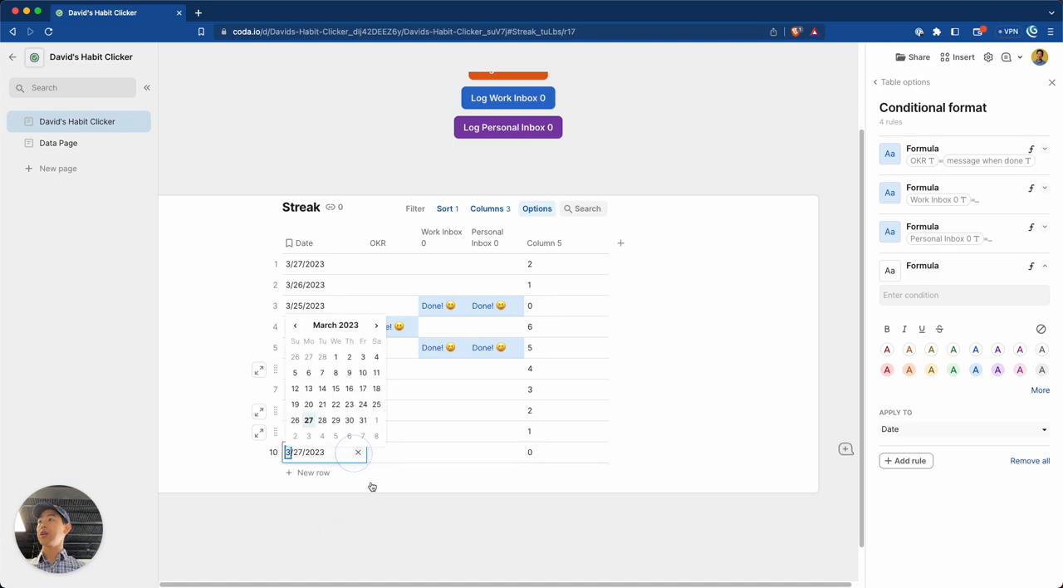
pyautogui.click(376, 390)
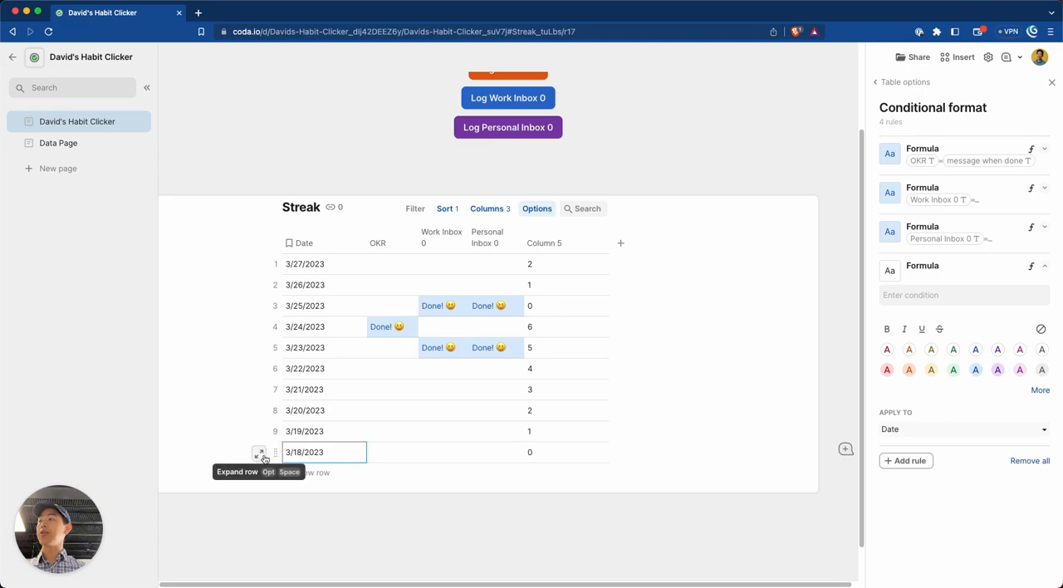
# Check the calculated Column 5 values against the dates in the 3/18/2023 and 3/19/2023 rows.
pyautogui.click(544, 453)
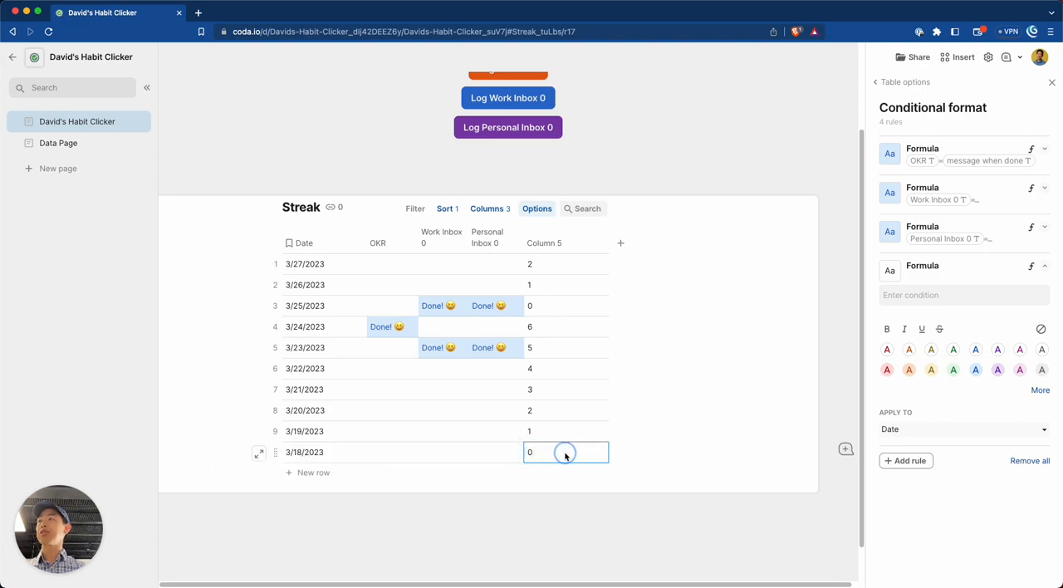
pyautogui.click(565, 453)
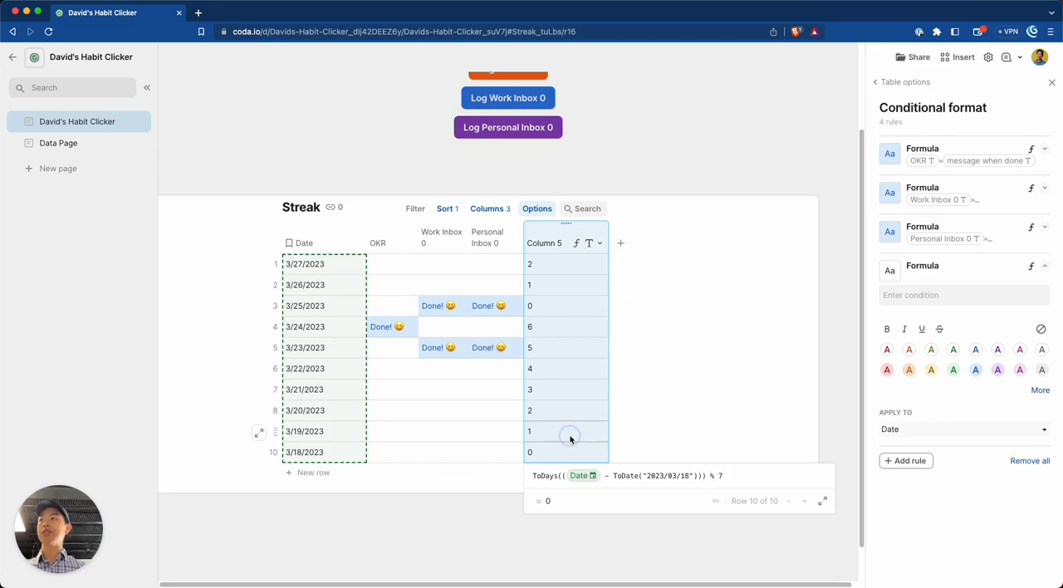
pyautogui.doubleClick(531, 434)
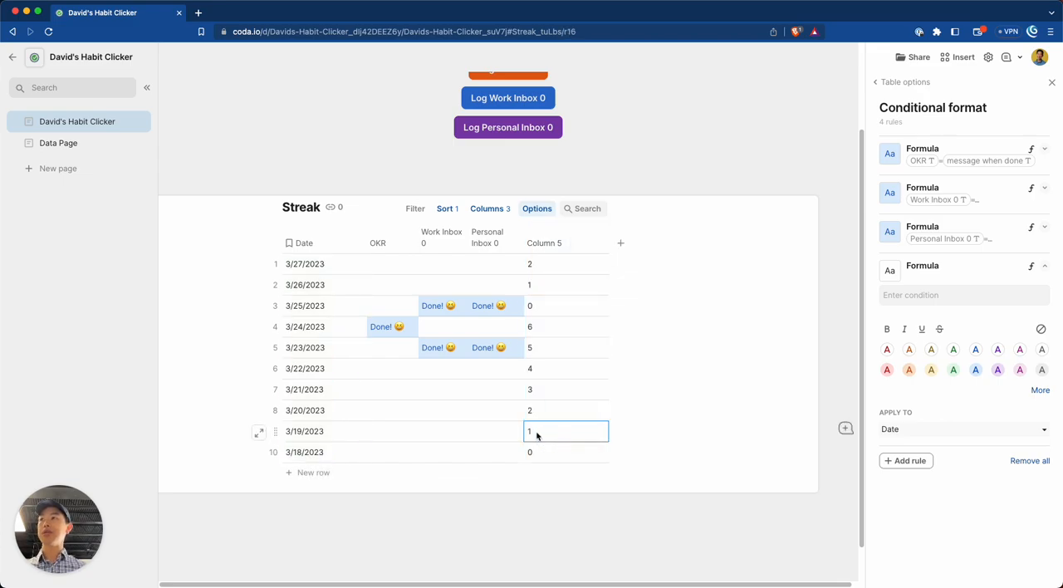
pyautogui.click(275, 431)
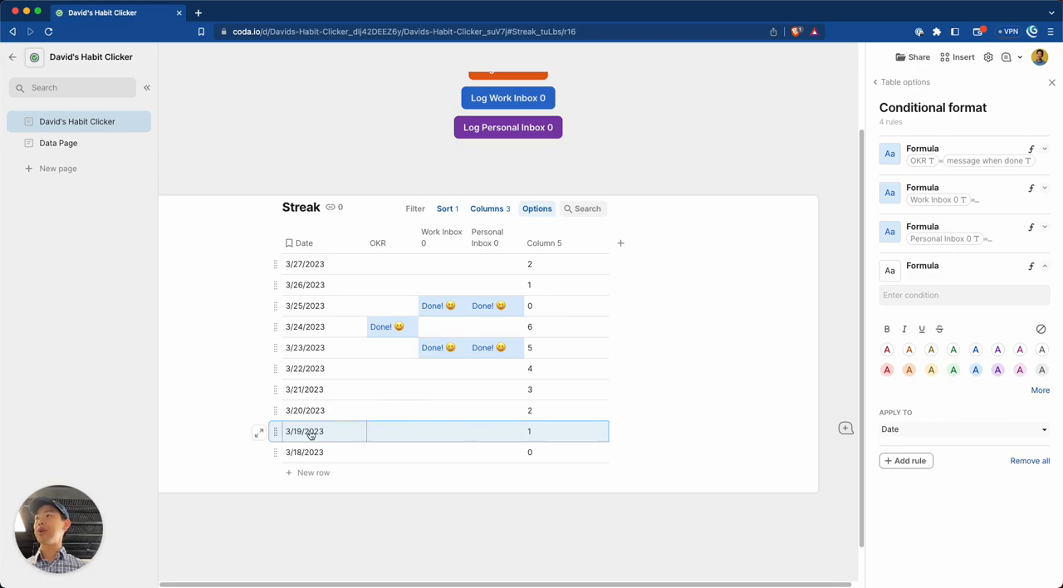
# Open the Column 5 formula from the 3/19/2023 row and examine its Date reference in the subtraction.
pyautogui.click(531, 432)
pyautogui.press('=')
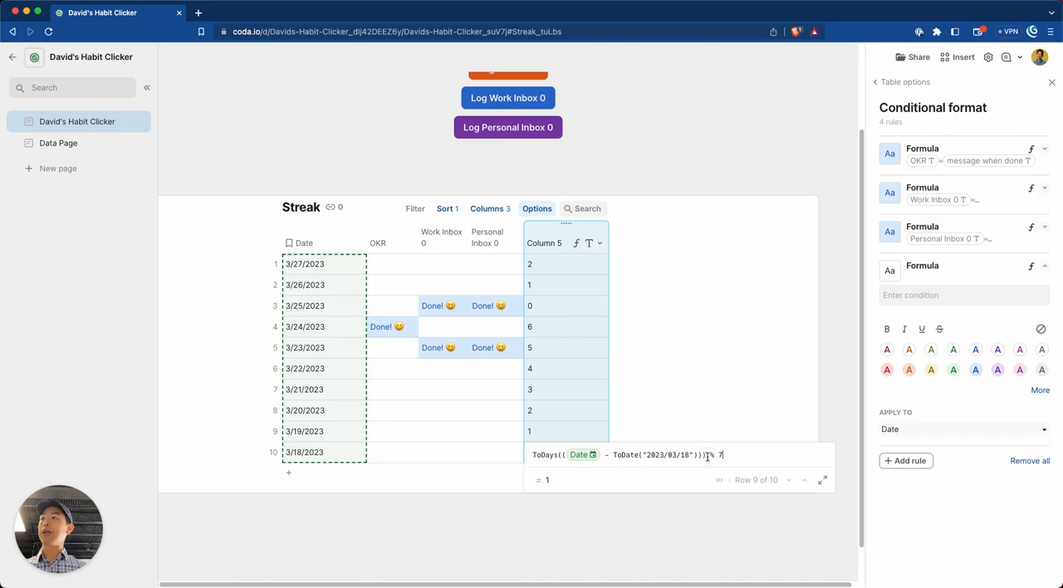
pyautogui.click(610, 455)
pyautogui.click(596, 455)
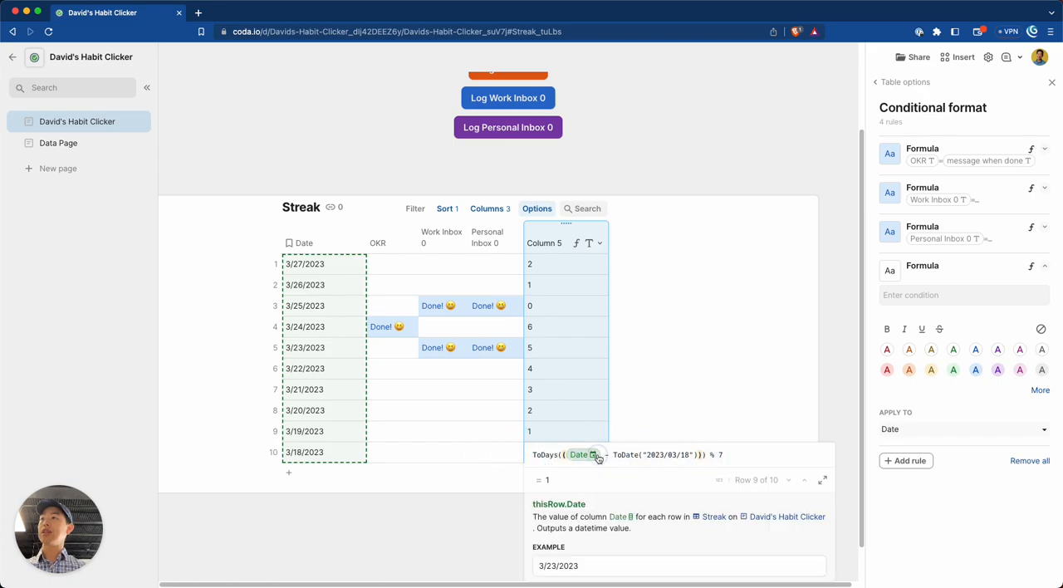
# Examine the ToDate("2023/03/18") subtraction and the modulo operator in the Column 5 formula.
pyautogui.moveTo(612, 455); pyautogui.dragTo(698, 456)
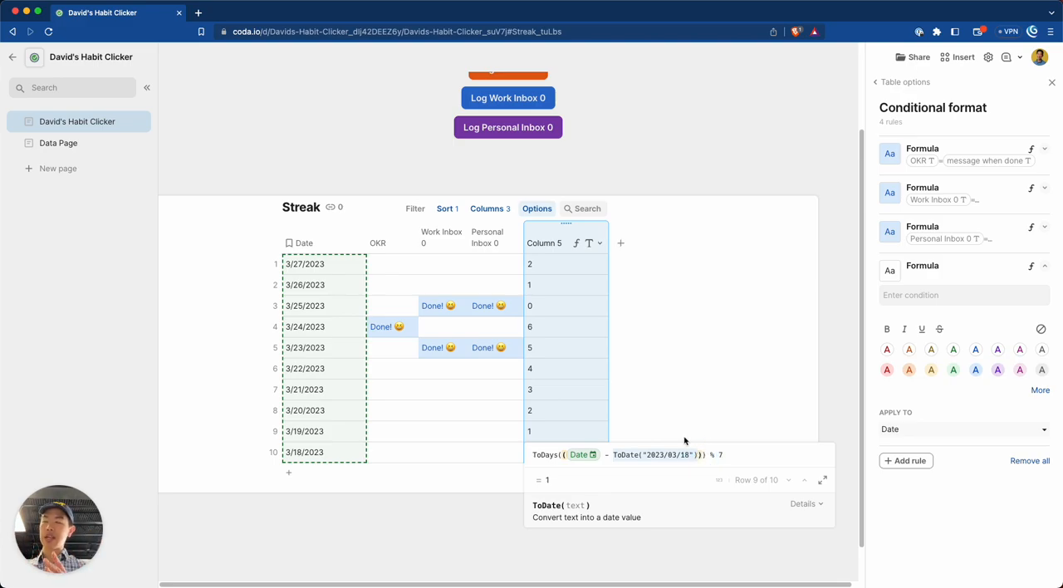
pyautogui.click(711, 456)
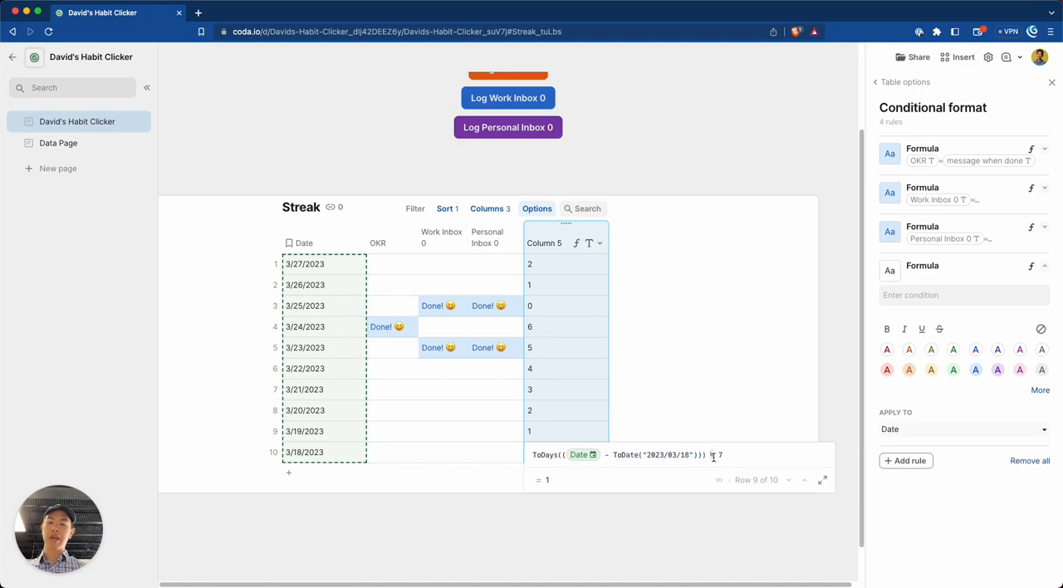
pyautogui.click(557, 287)
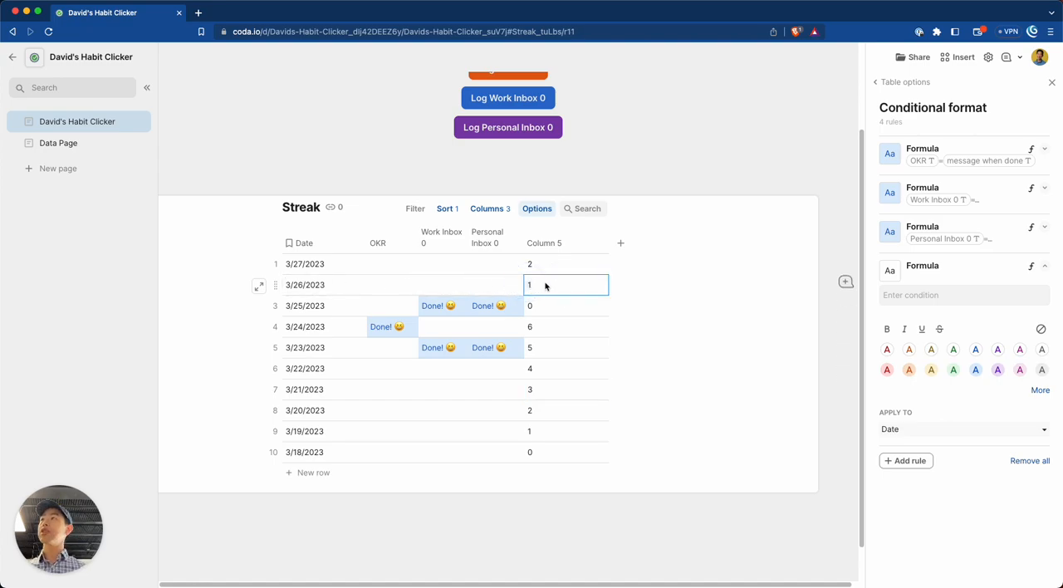
# Open the Column 5 formula from the 3/26/2023 row and review its start date, modulo 7 and result.
pyautogui.doubleClick(576, 293)
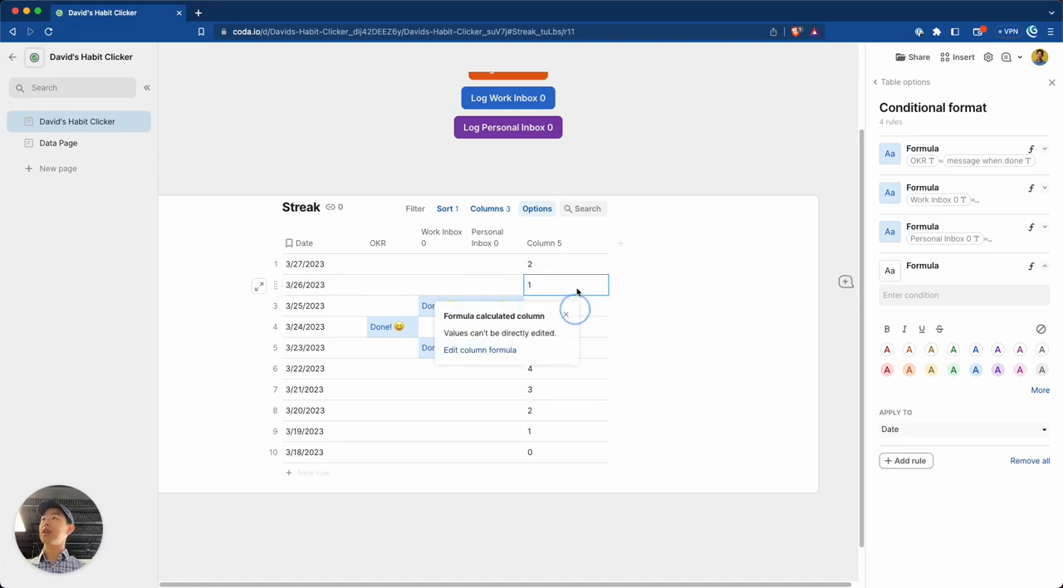
pyautogui.click(501, 352)
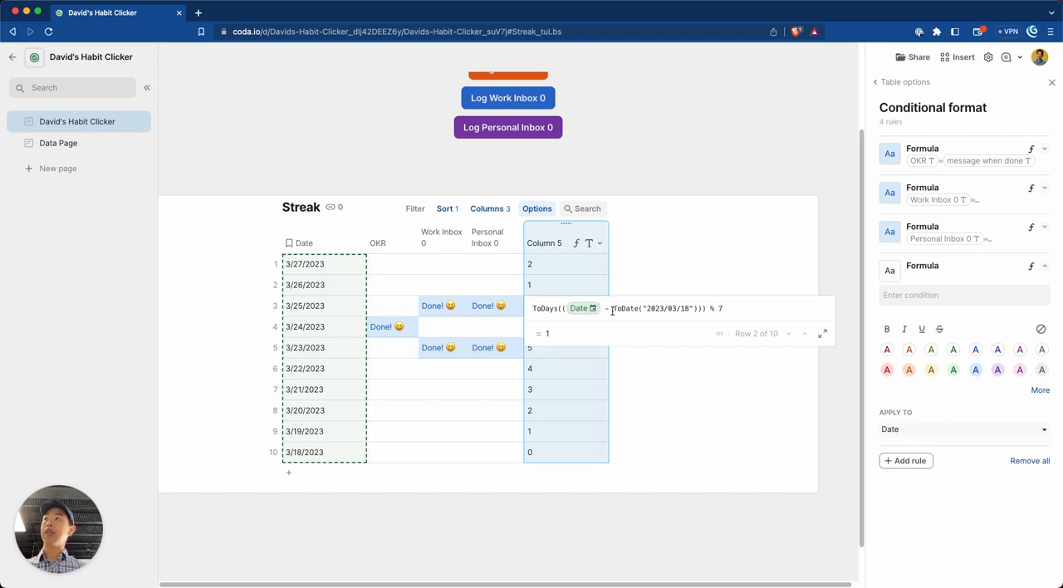
pyautogui.click(683, 309)
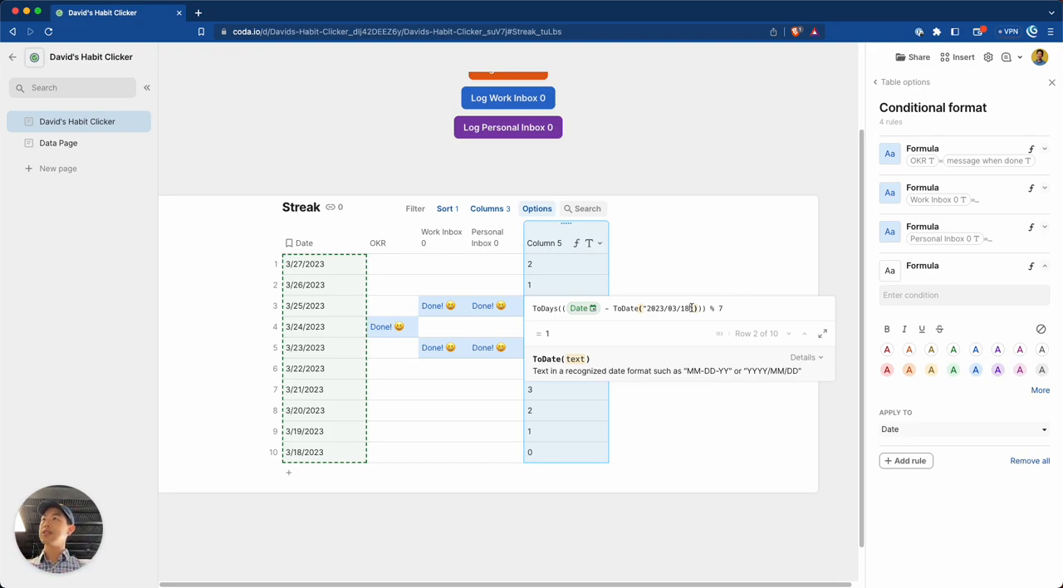
pyautogui.click(721, 307)
pyautogui.write('7')
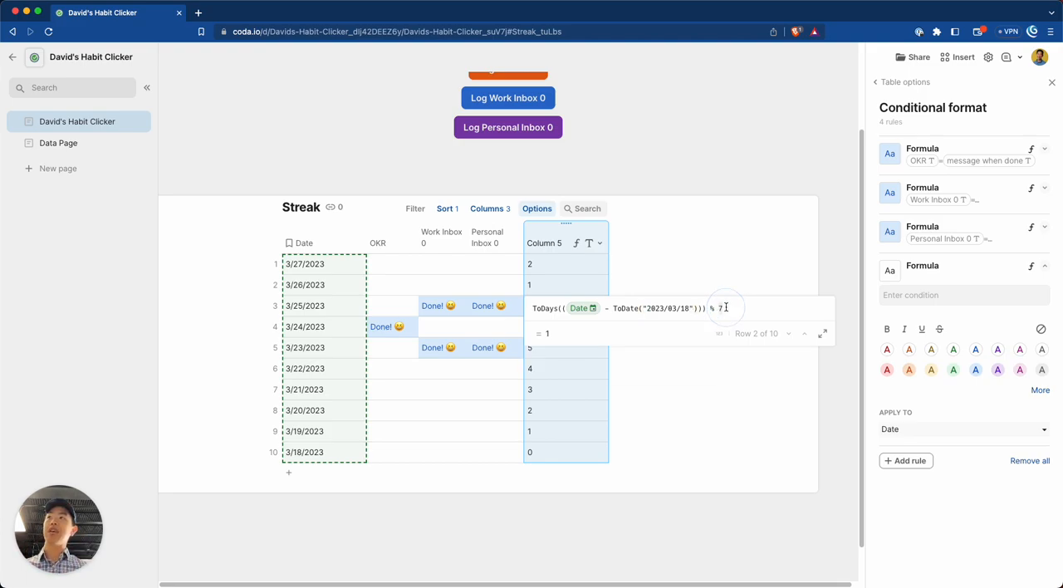
pyautogui.click(547, 334)
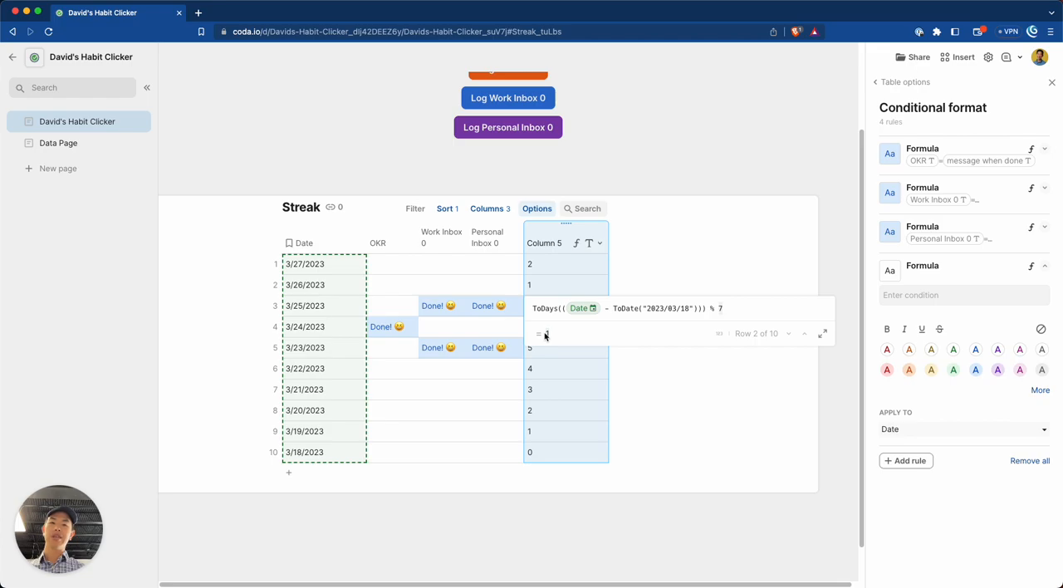
pyautogui.press('Return')
# Extend the Column 5 formula with "<= 1" after the modulo 7, editing it from the 3/25/2023 row.
pyautogui.click(574, 305)
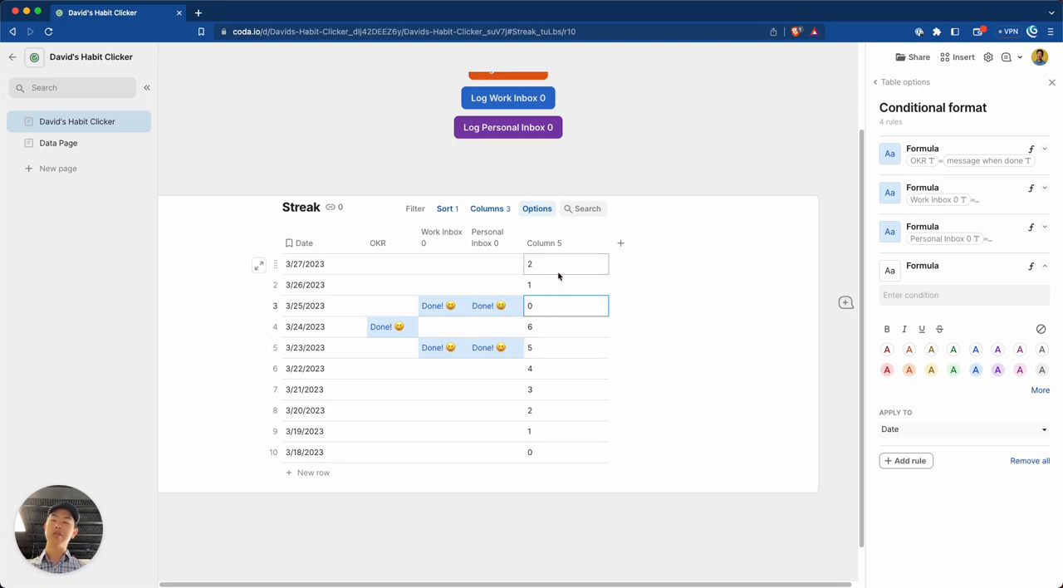
pyautogui.click(557, 308)
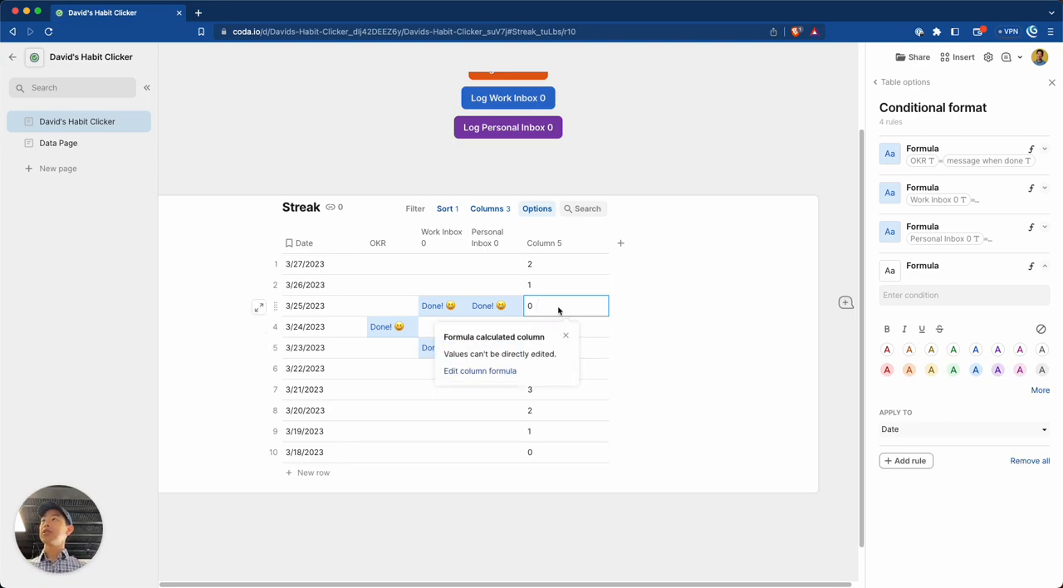
pyautogui.click(503, 371)
pyautogui.click(756, 329)
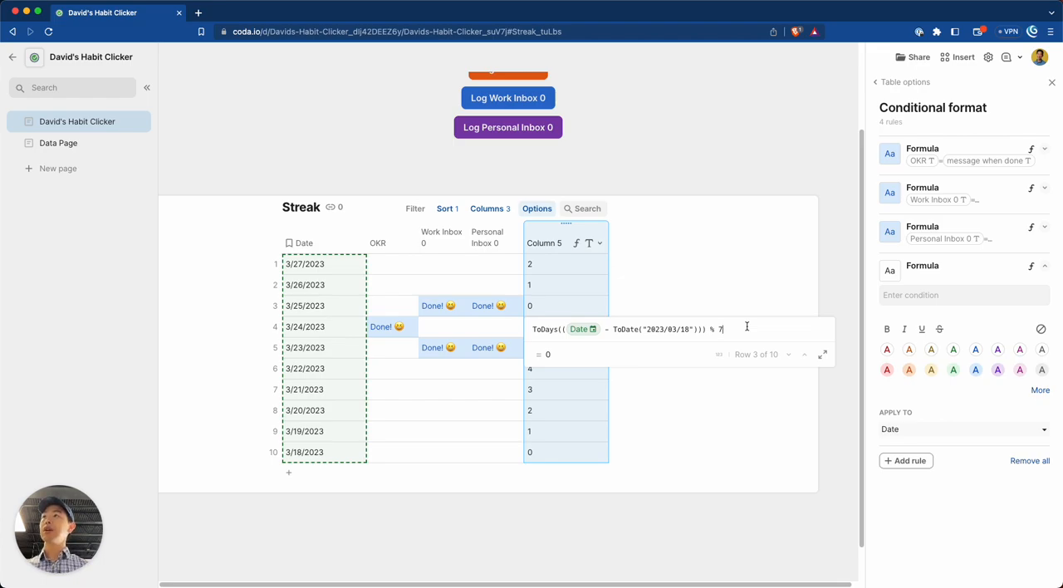
pyautogui.write('<')
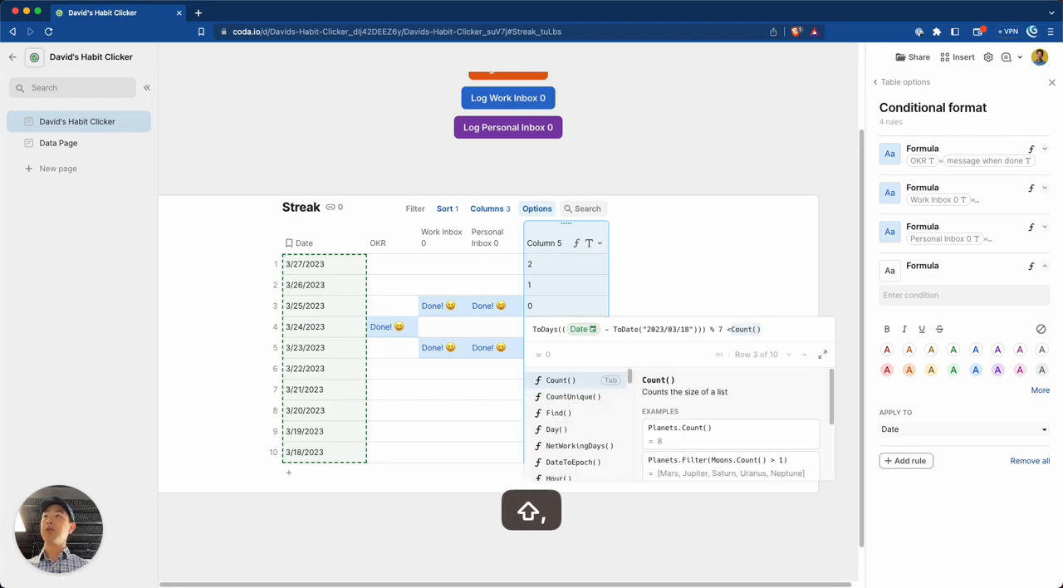
pyautogui.write(' =')
pyautogui.press('BackSpace')
pyautogui.press('BackSpace')
pyautogui.write('= 1')
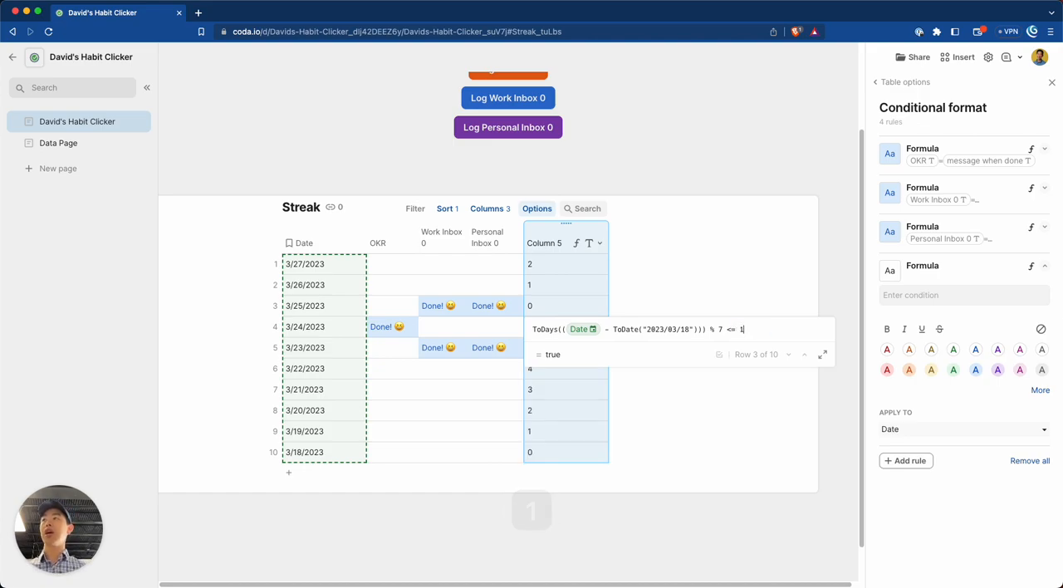
pyautogui.press('Return')
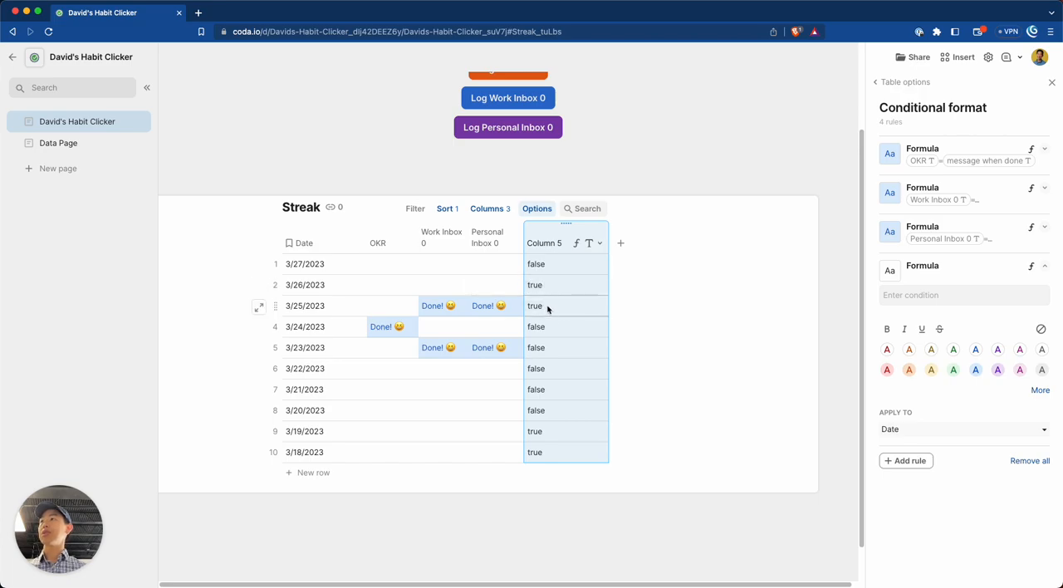
# Change Column 5 of the Streak table to the Checkbox column type.
pyautogui.click(593, 243)
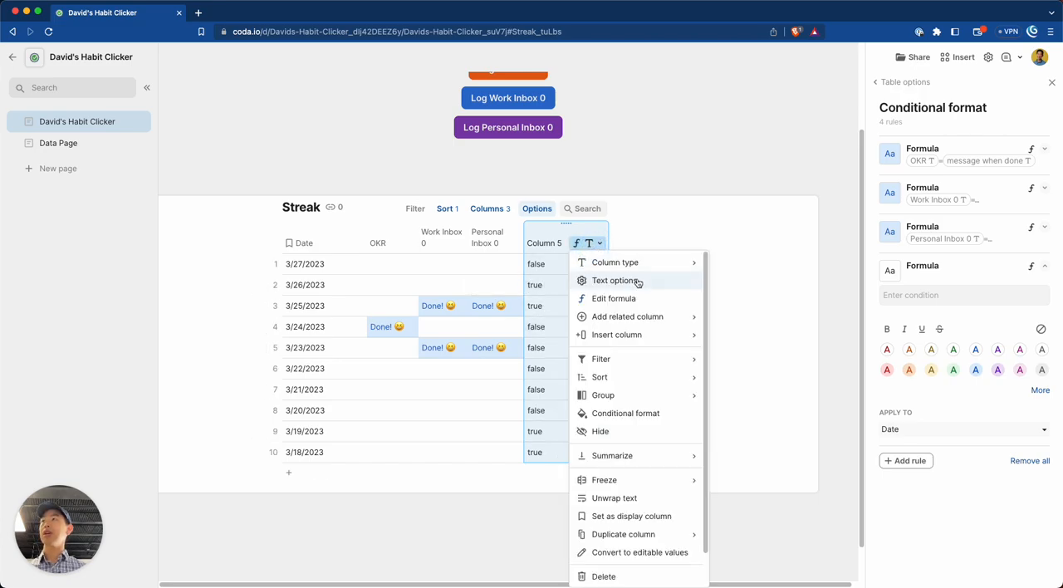
pyautogui.moveTo(646, 264)
pyautogui.moveTo(752, 388)
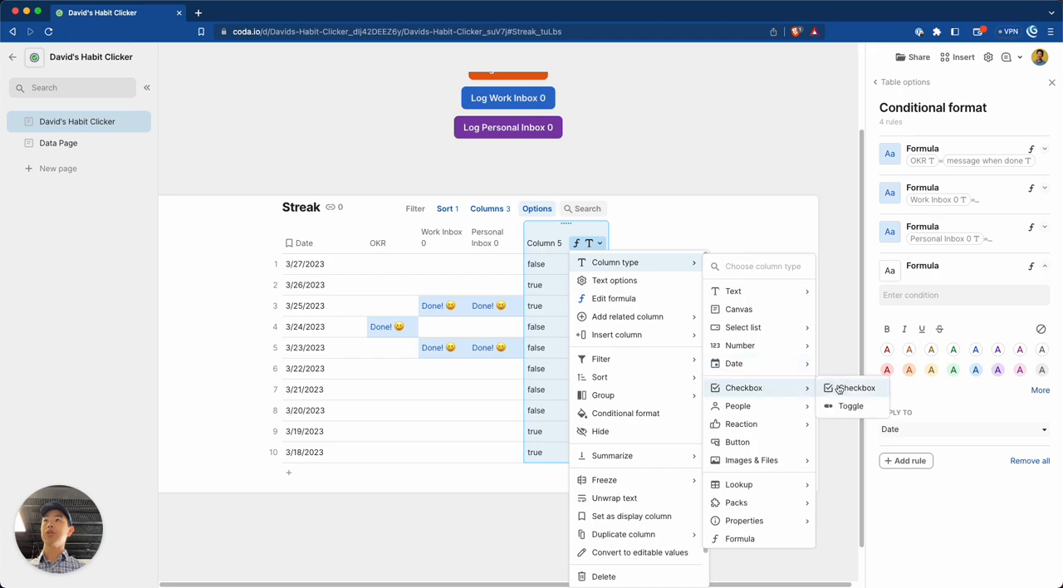
pyautogui.click(847, 387)
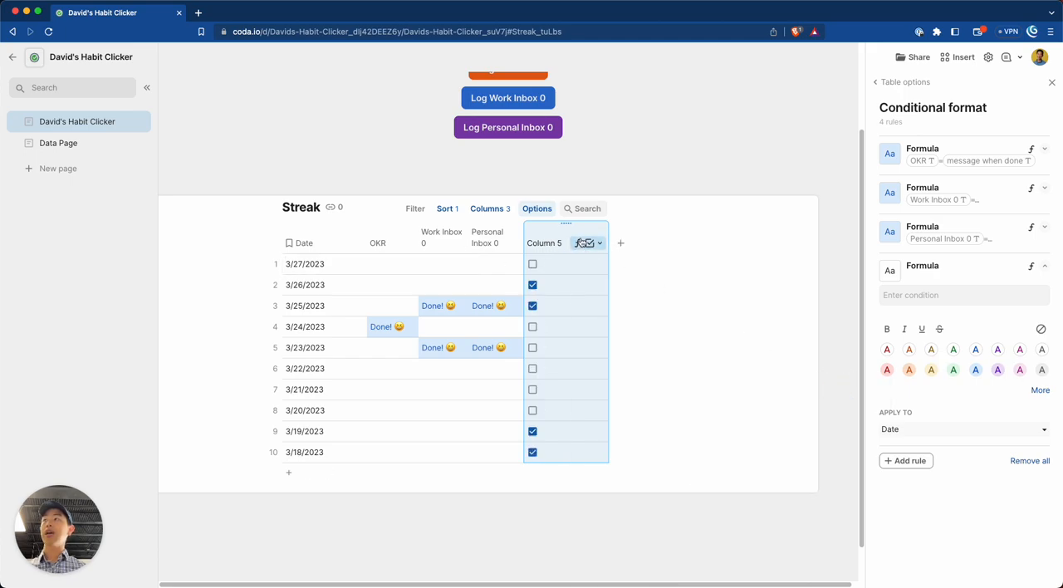
pyautogui.click(478, 270)
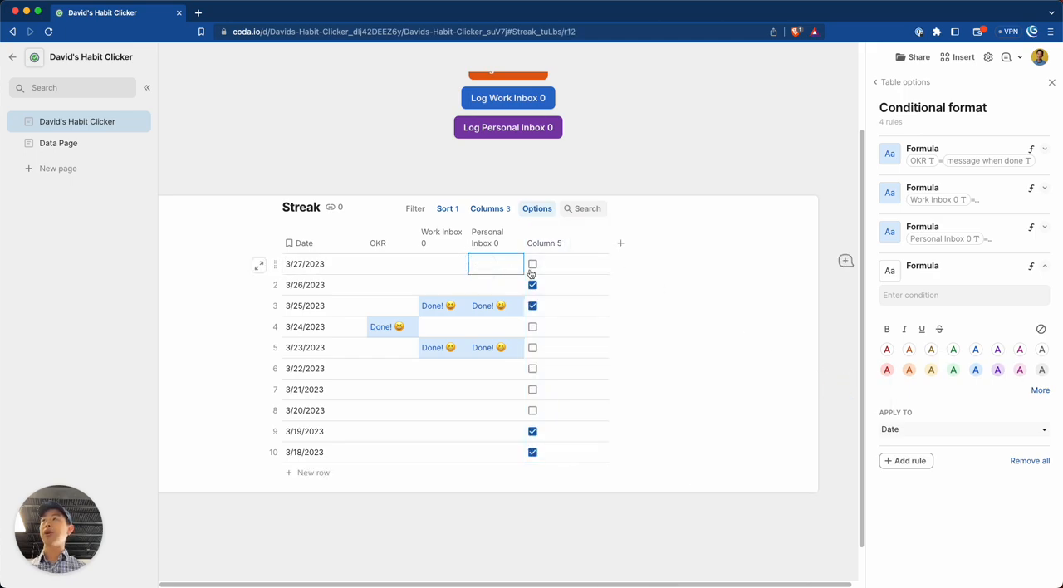
# Rename Column 5 to "Is Weekend" and narrow the column.
pyautogui.doubleClick(550, 247)
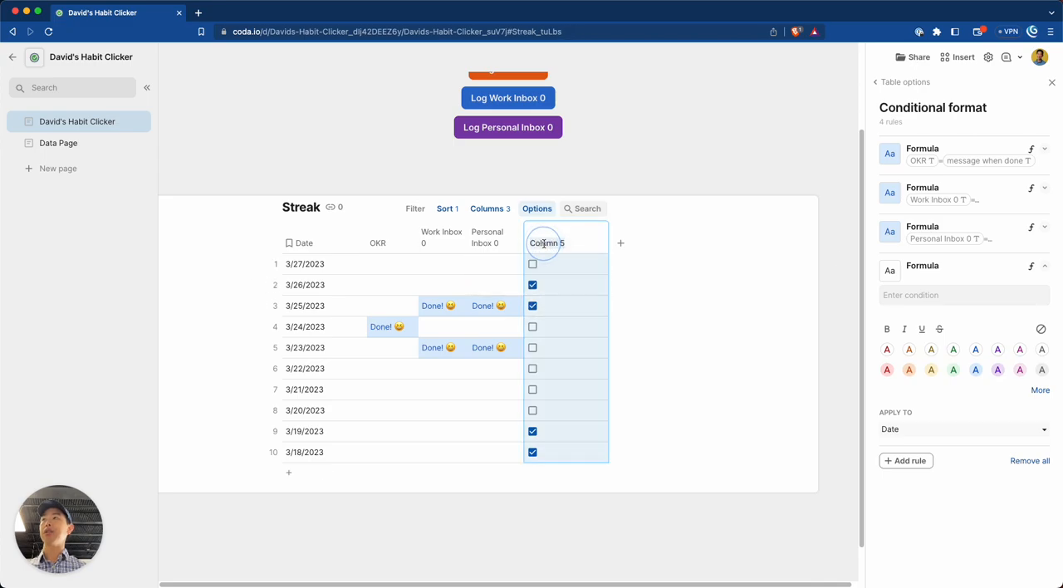
pyautogui.write('Is Weekend')
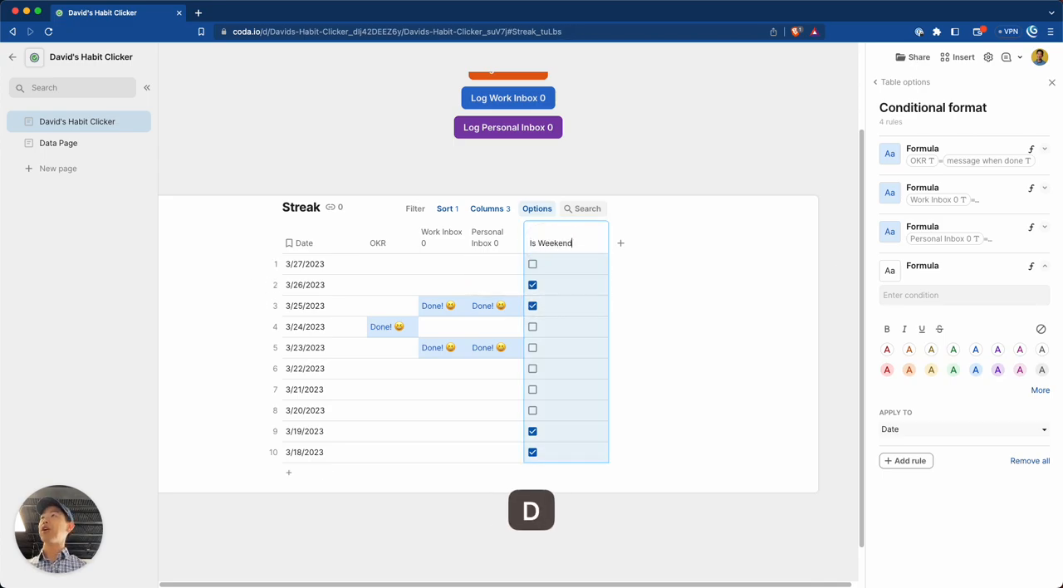
pyautogui.press('Return')
pyautogui.click(560, 268)
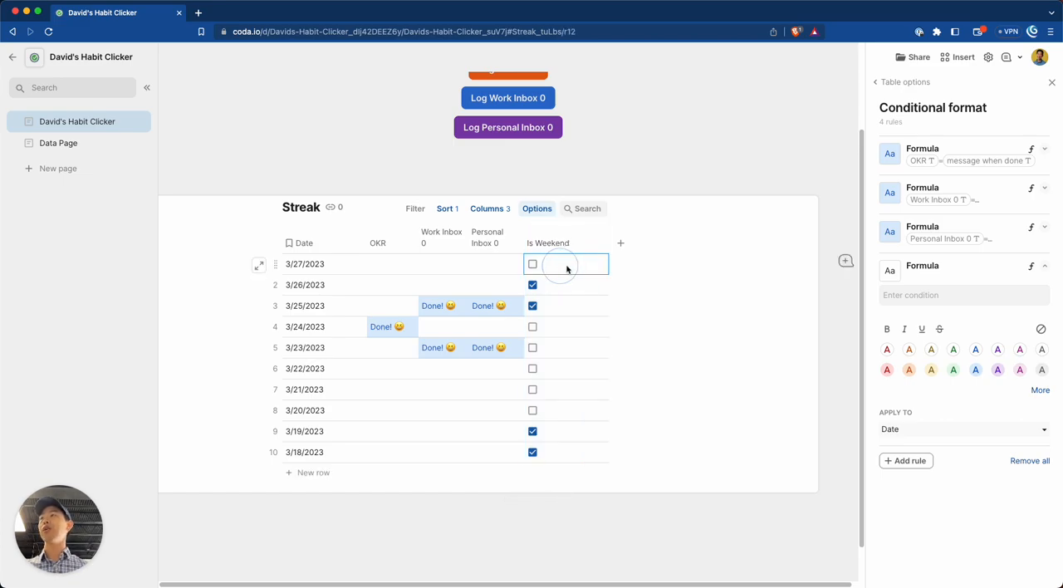
pyautogui.moveTo(559, 238)
pyautogui.mouseDown()
pyautogui.moveTo(569, 237)
pyautogui.moveTo(553, 232)
pyautogui.moveTo(564, 227)
pyautogui.moveTo(573, 250)
pyautogui.mouseUp()
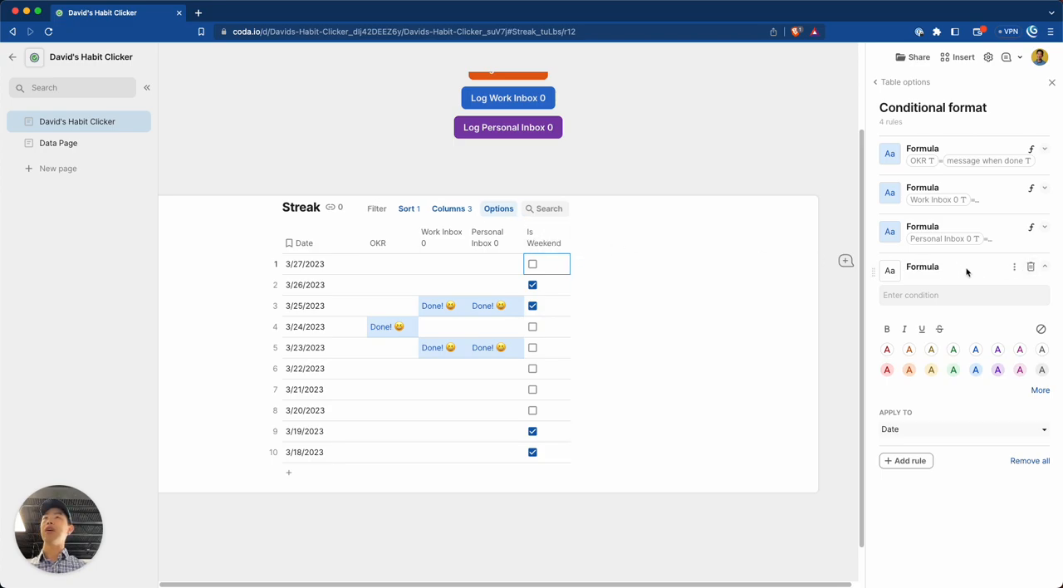
# Delete the empty formula rule and add a conditional format rule for Is Weekend equal to Checked.
pyautogui.click(1029, 265)
pyautogui.click(911, 270)
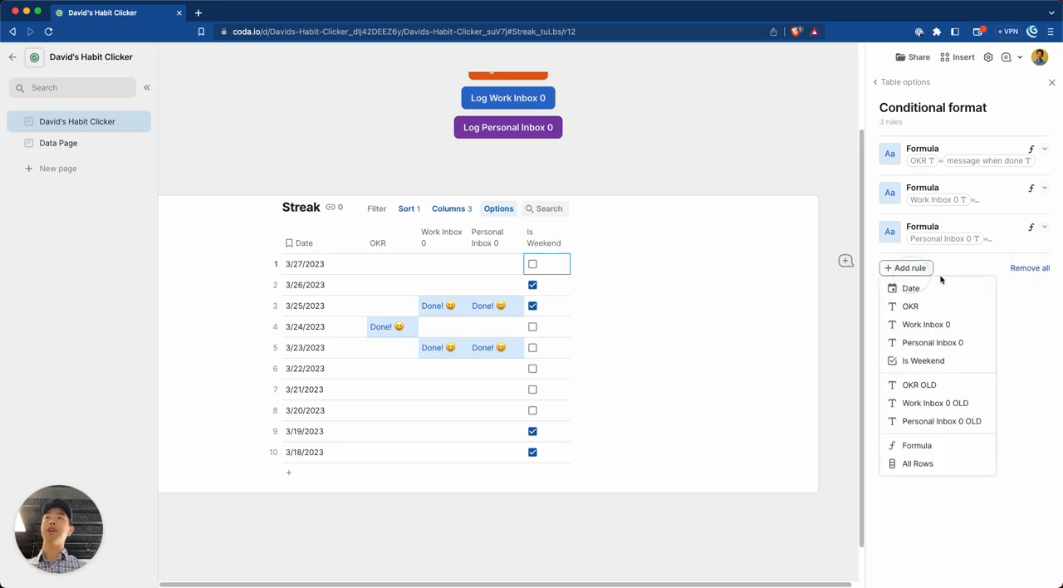
pyautogui.click(920, 360)
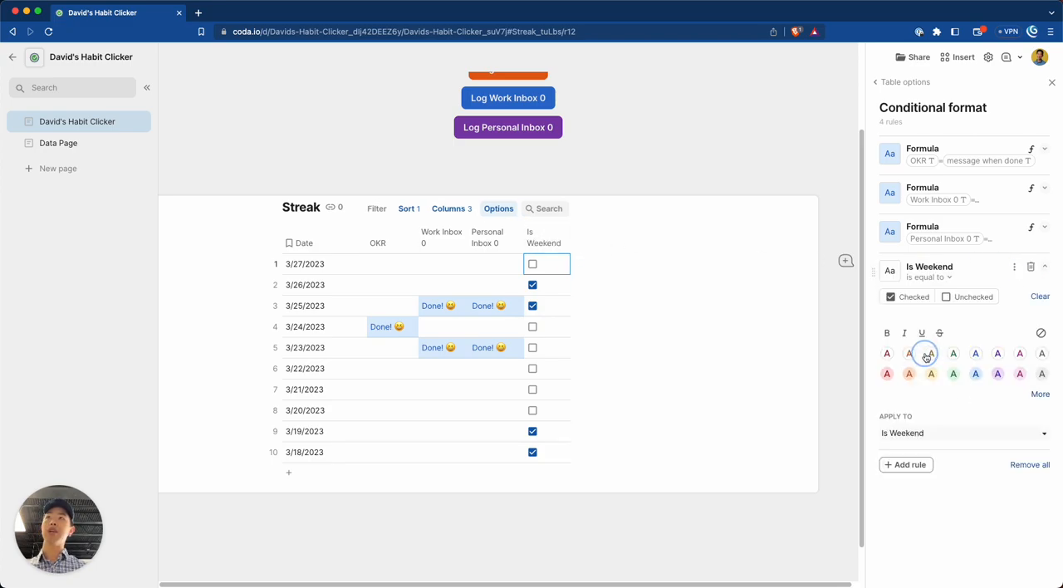
pyautogui.click(922, 297)
# Apply the Is Weekend rule to all columns with the gray text and gray background style.
pyautogui.click(941, 435)
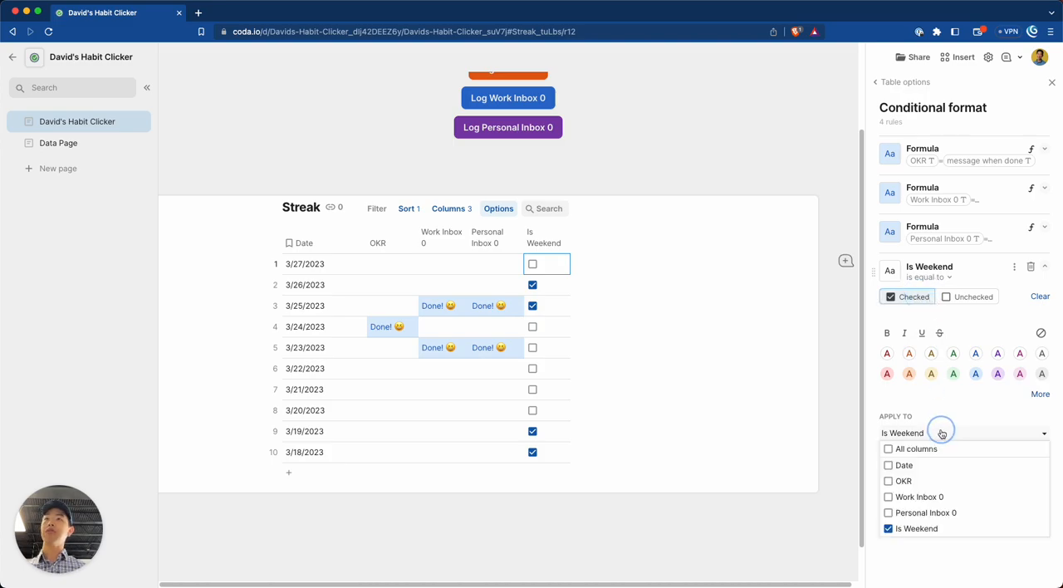
pyautogui.click(889, 449)
pyautogui.click(1027, 404)
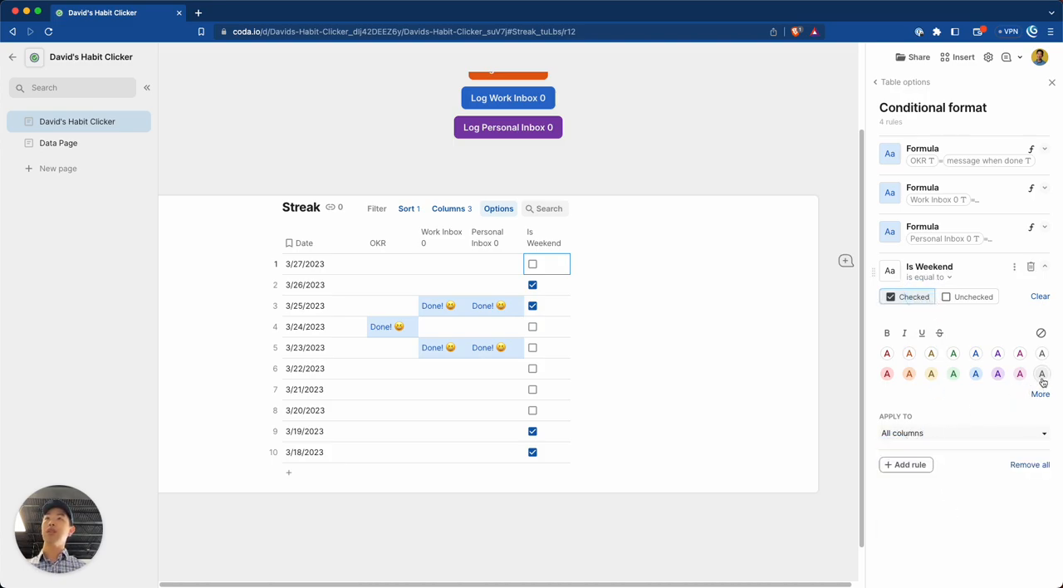
pyautogui.click(1041, 374)
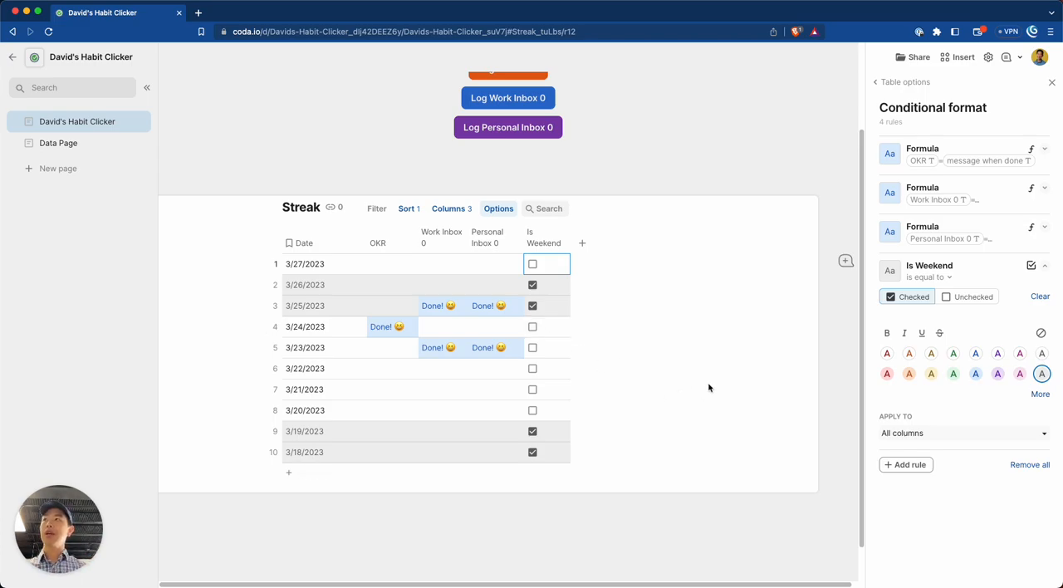
# Write the temporary note "mod operator %" below the Streak table and delete it again.
pyautogui.click(593, 508)
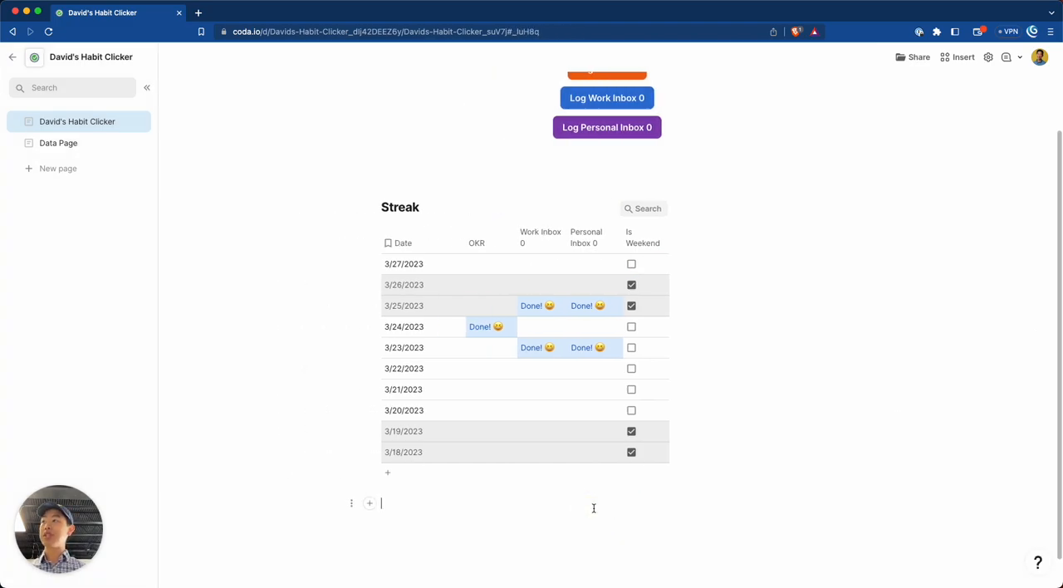
pyautogui.write('mod ')
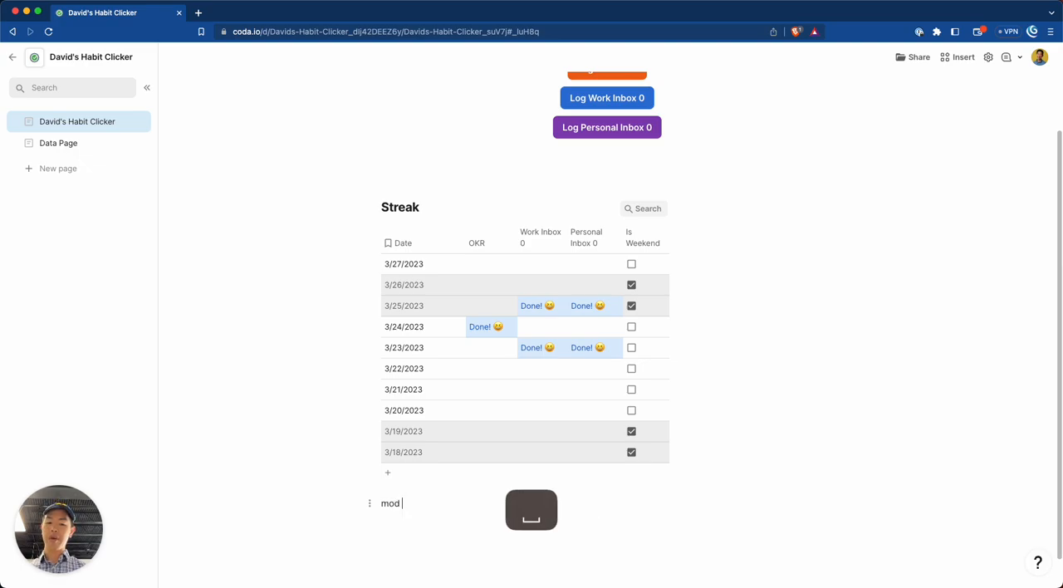
pyautogui.write('operator %')
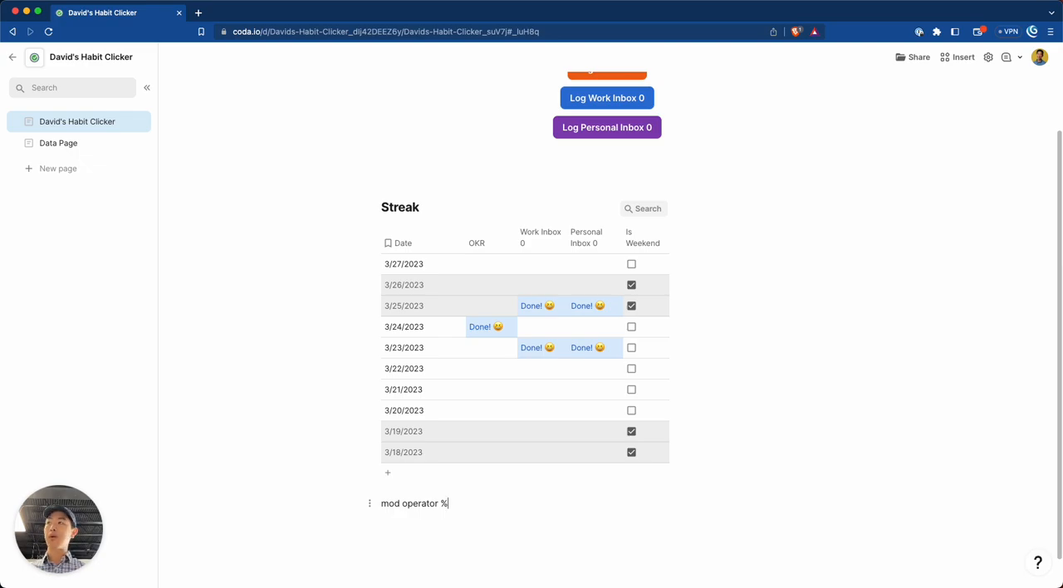
pyautogui.press('super+shift+Left')
pyautogui.press('BackSpace')
pyautogui.press('BackSpace')
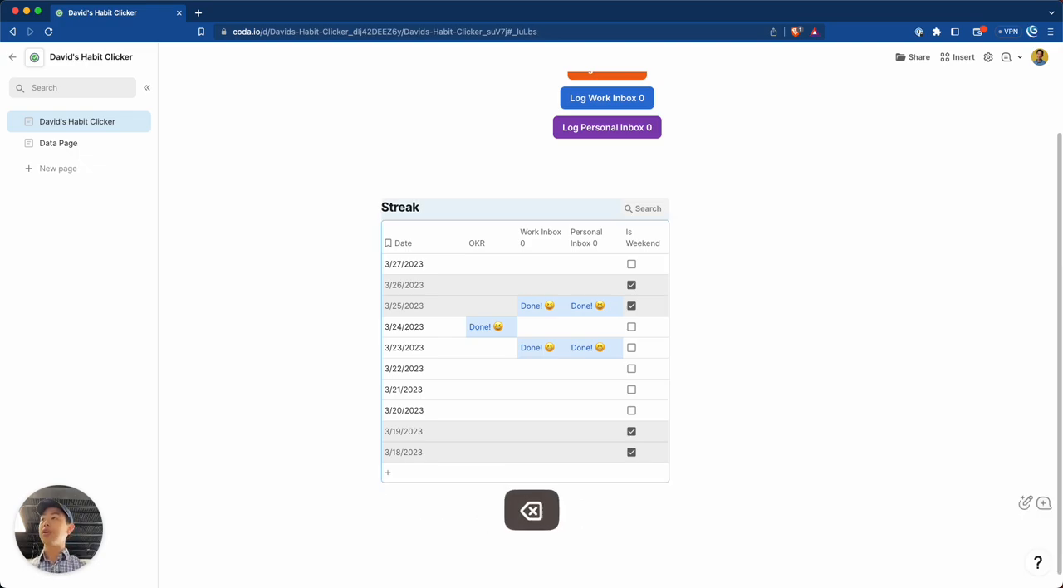
# Reopen the Streak conditional formats, try excluding Personal Inbox 0 and OKR from the Is Weekend rule, and reapply it to all columns.
pyautogui.click(596, 208)
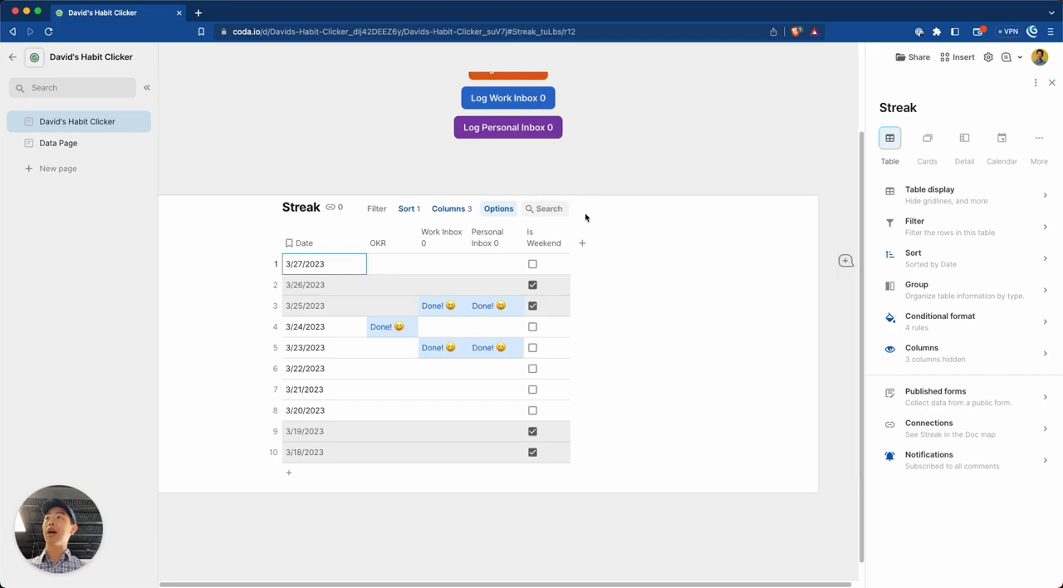
pyautogui.click(951, 320)
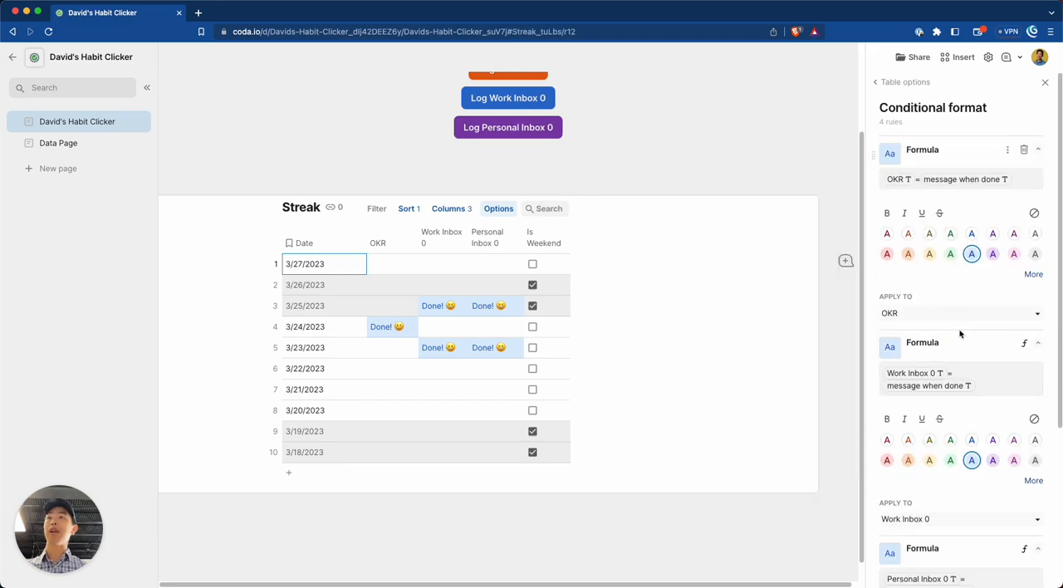
pyautogui.scroll(-3, 955, 379)
pyautogui.click(1038, 529)
pyautogui.scroll(-3, 906, 486)
pyautogui.click(924, 542)
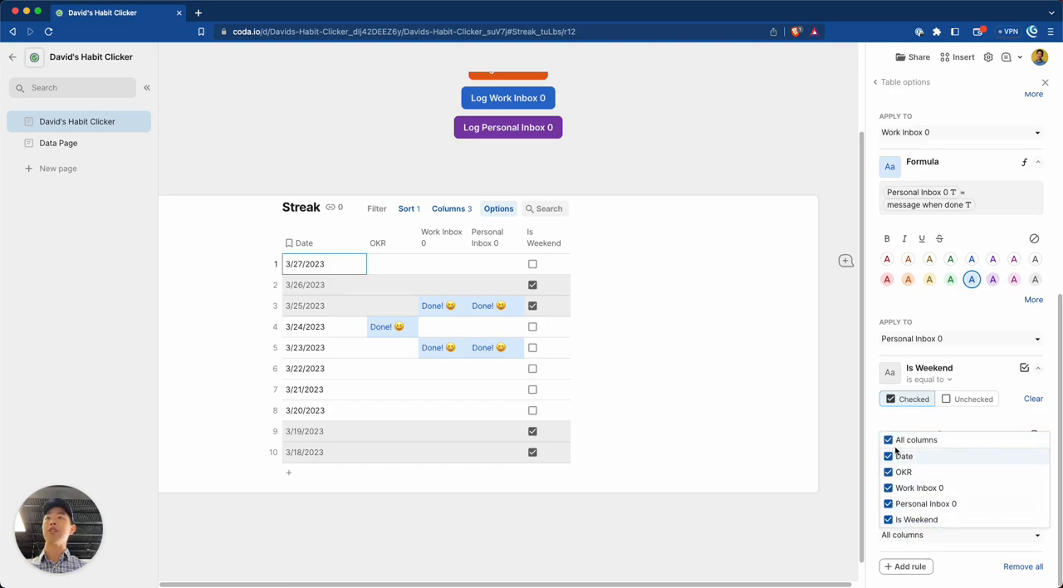
pyautogui.click(889, 504)
pyautogui.click(889, 472)
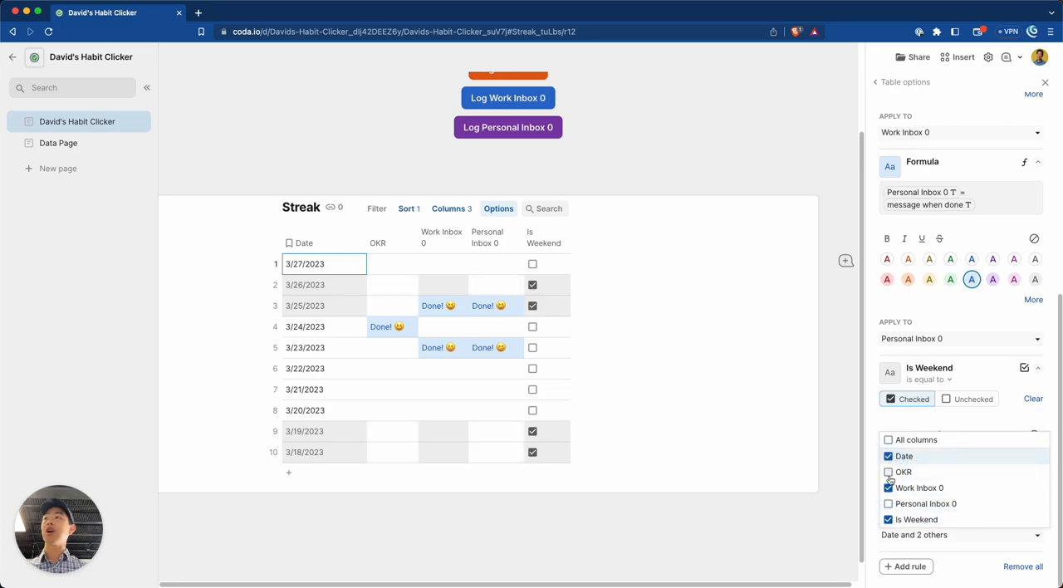
pyautogui.click(889, 471)
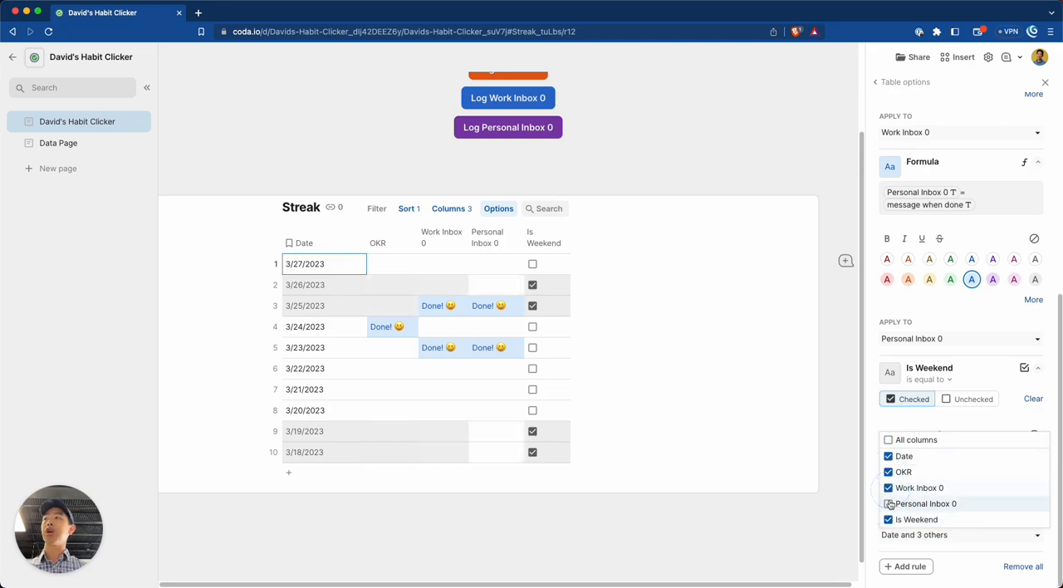
pyautogui.click(889, 506)
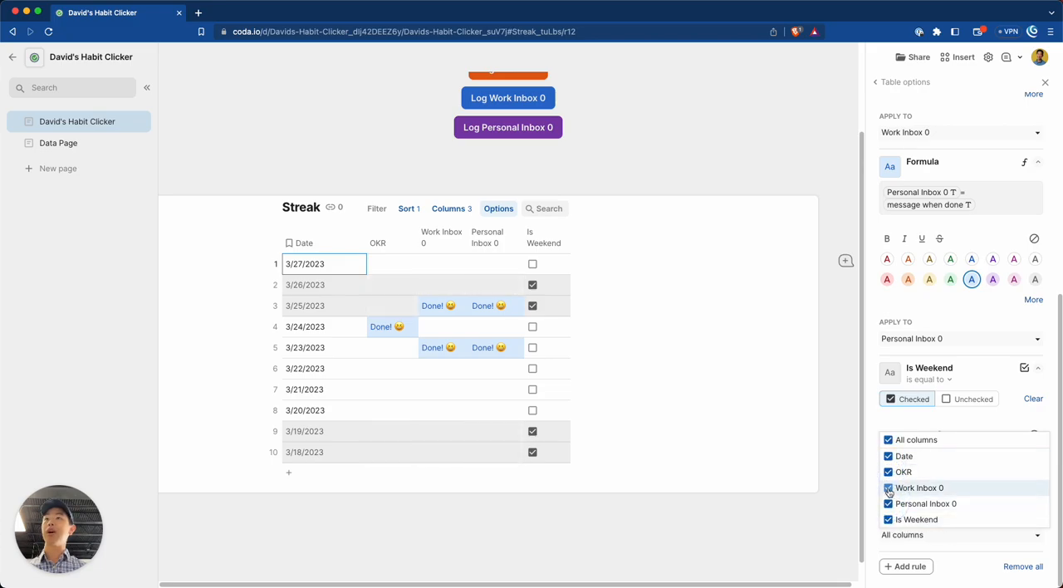
pyautogui.click(994, 425)
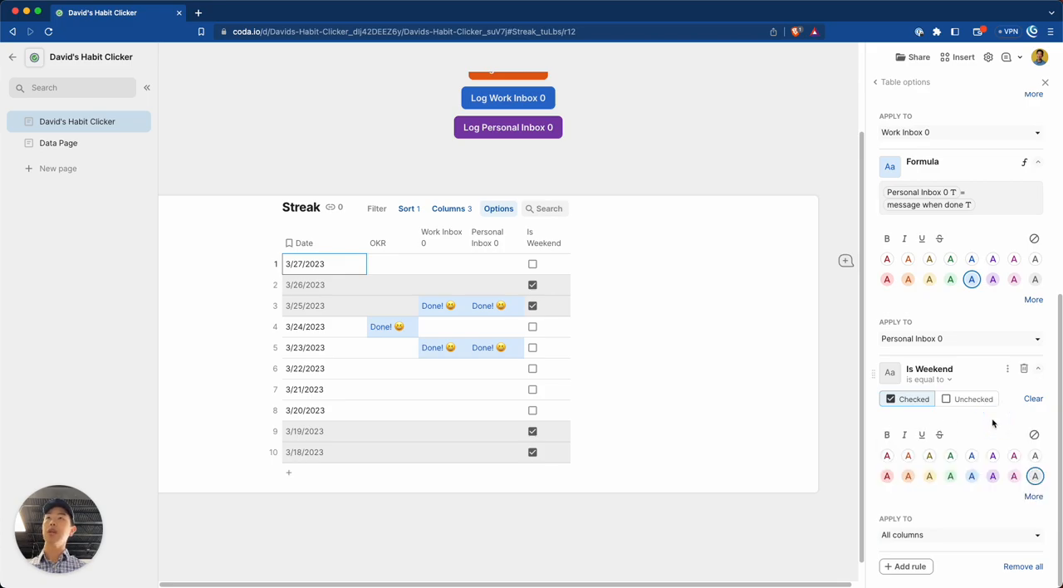